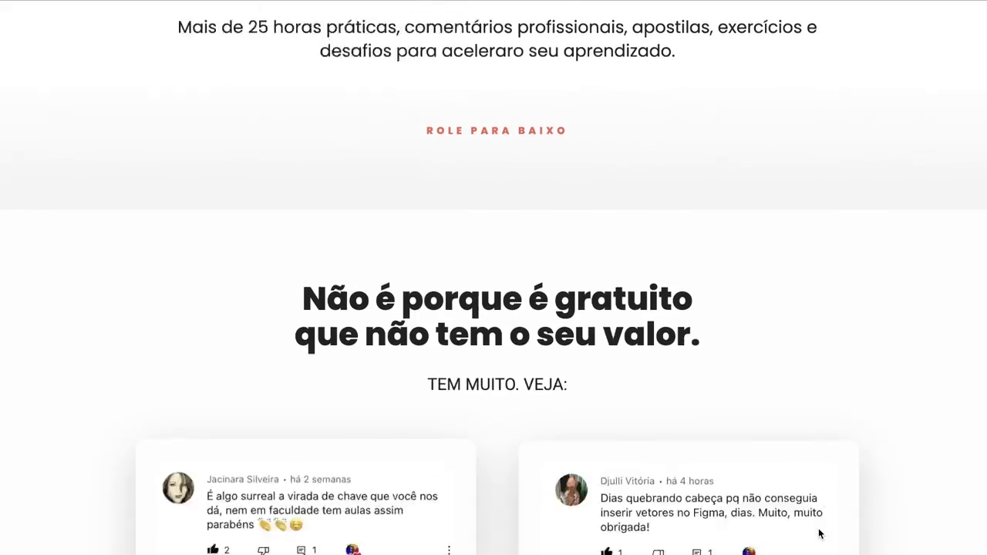
Step: Scroll the course landing page and preview the contents of Aula 1 and Aula 2
scroll(820, 533, "down", 10)
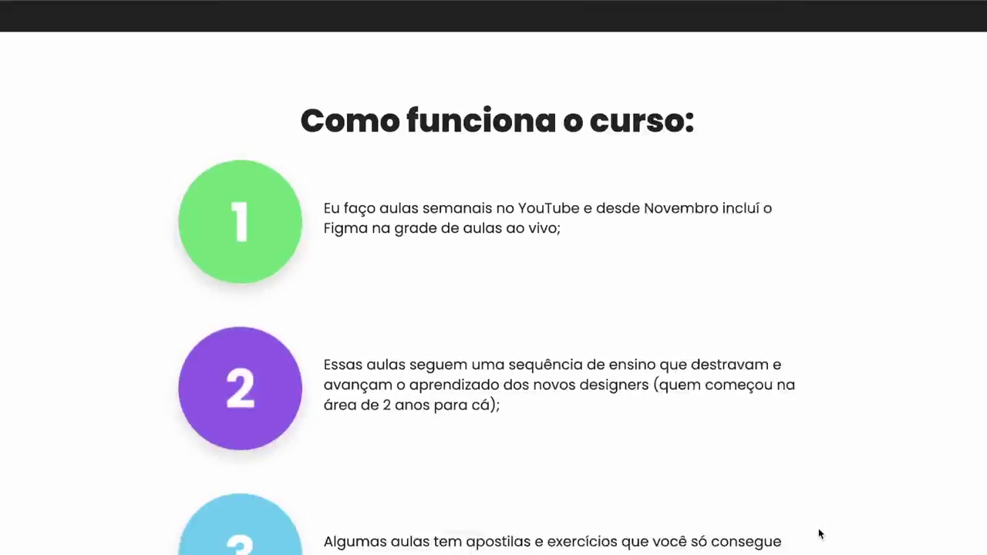
scroll(821, 534, "down", 10)
scroll(820, 533, "down", 10)
scroll(848, 478, "down", 10)
scroll(873, 420, "down", 3)
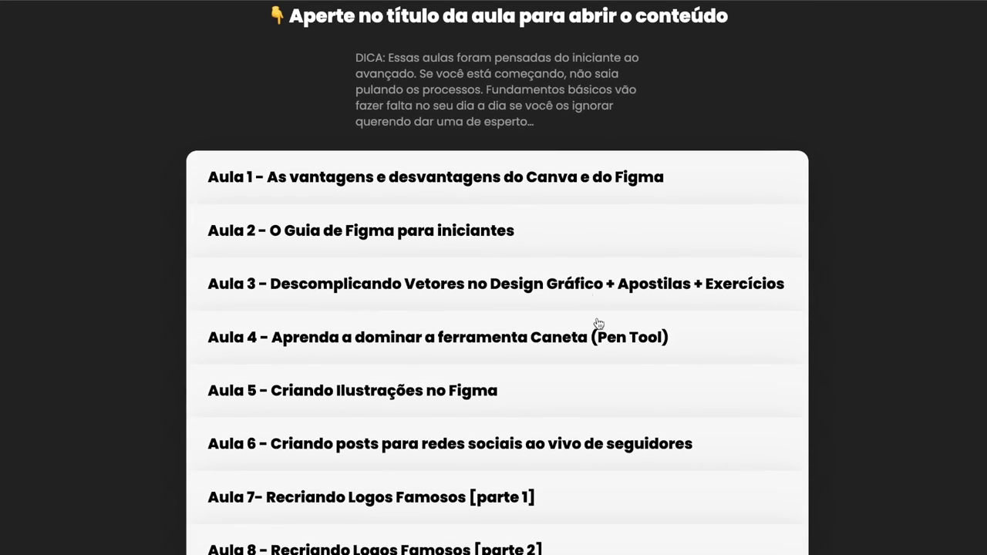
left_click(609, 197)
left_click(480, 189)
left_click(456, 232)
left_click(458, 242)
Step: Preview Aulas 3, 8 and 10 and scroll further down the course page
left_click(522, 302)
scroll(521, 302, "down", 3)
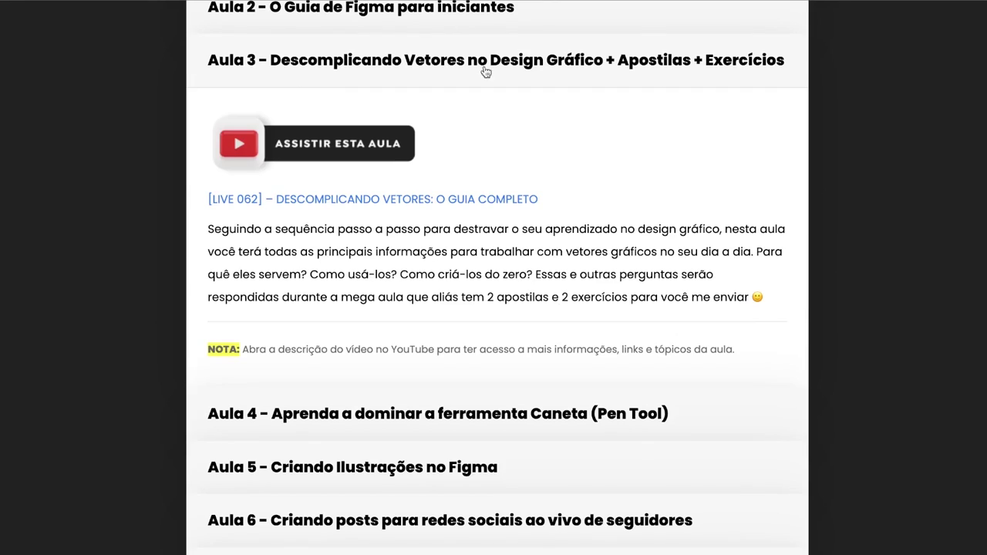
left_click(501, 66)
left_click(502, 357)
scroll(502, 357, "down", 3)
left_click(448, 126)
left_click(478, 242)
left_click(617, 227)
scroll(619, 247, "down", 5)
scroll(639, 264, "down", 10)
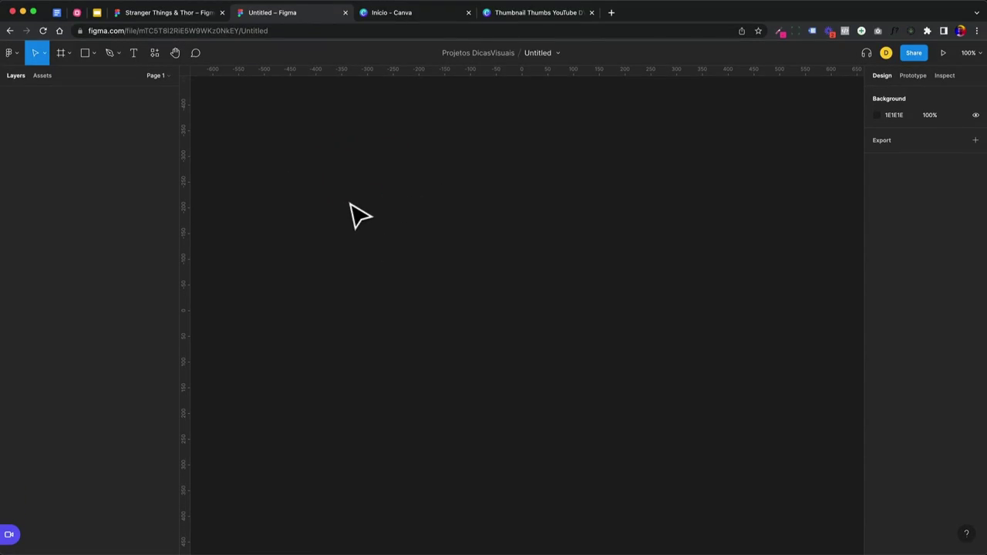
Step: Draw a 786×494 Frame 1 on the blank canvas and zoom in to 122%
left_click_drag(309, 166, 530, 346)
left_click_drag(710, 415, 711, 417)
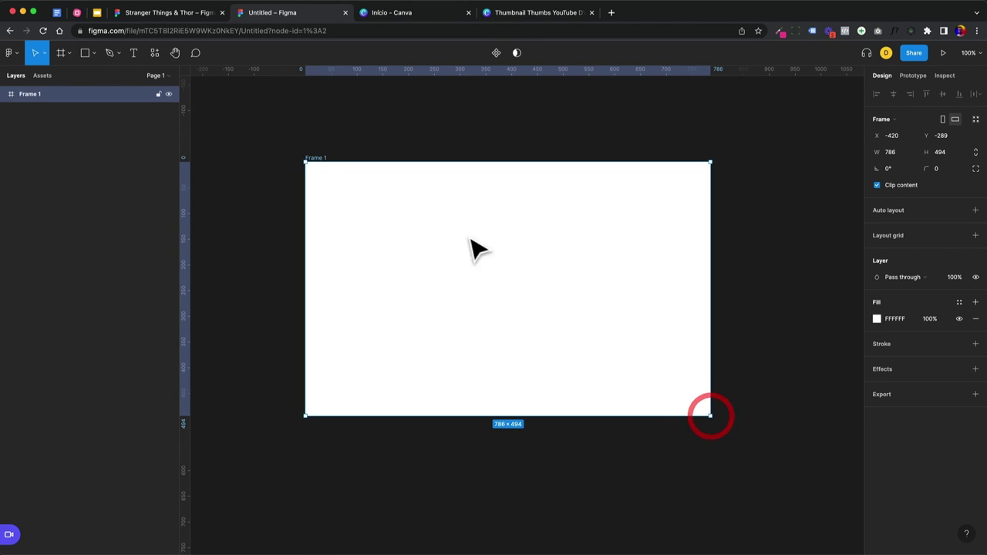
scroll(505, 263, "up", 2)
scroll(505, 262, "up", 2)
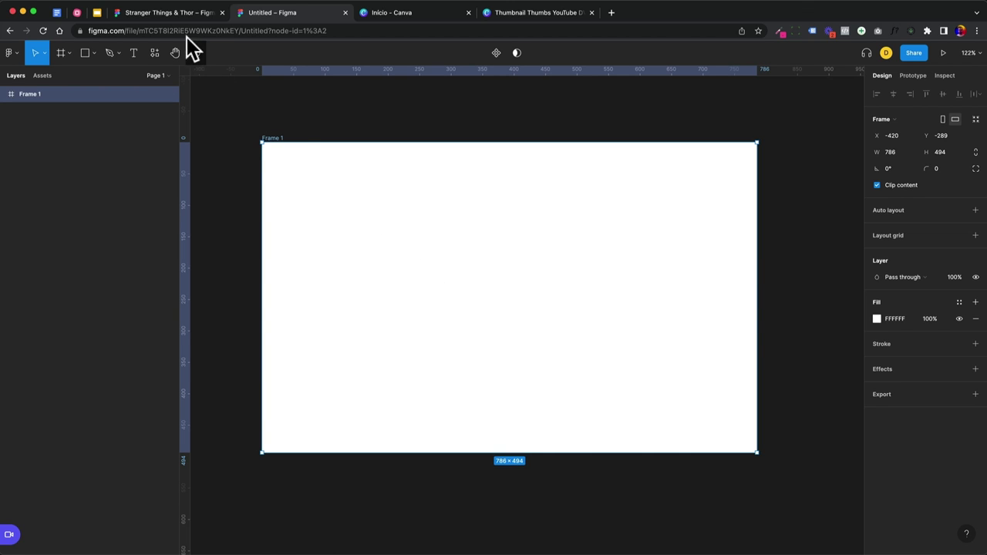
left_click(188, 15)
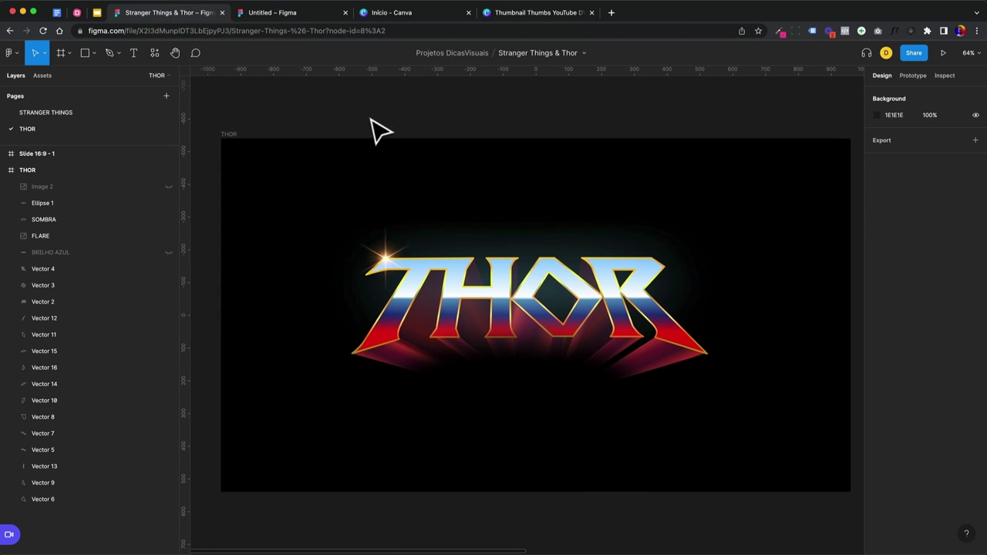
Step: Move the SOMBRA shadow ellipse around and return it beneath the THOR letters
scroll(372, 123, "left", 1)
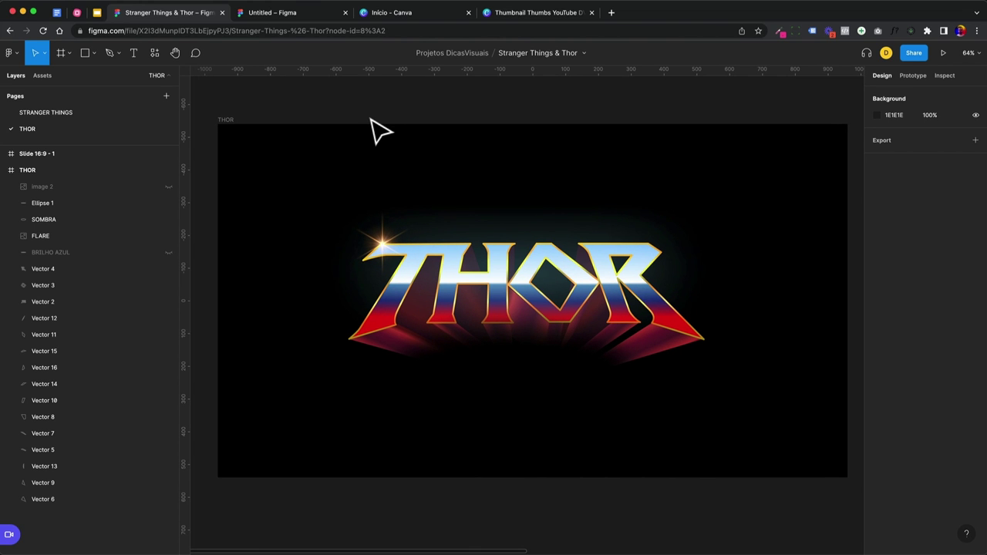
left_click(455, 370)
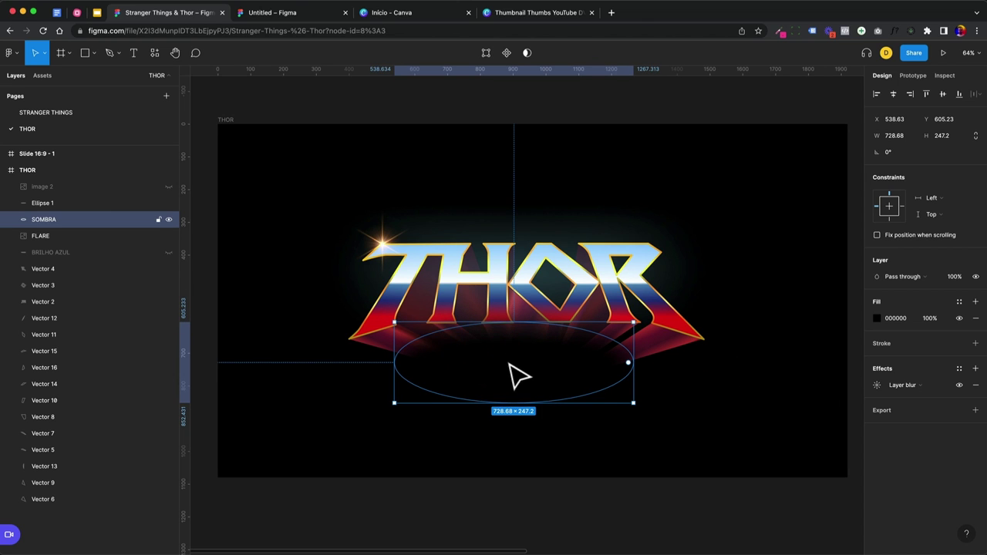
left_click_drag(516, 373, 717, 151)
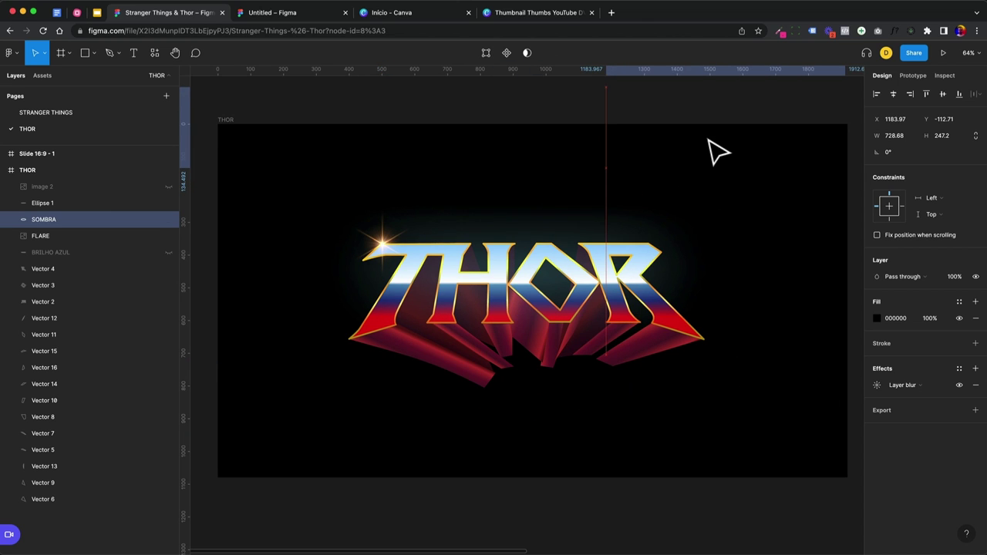
left_click_drag(642, 207, 607, 254)
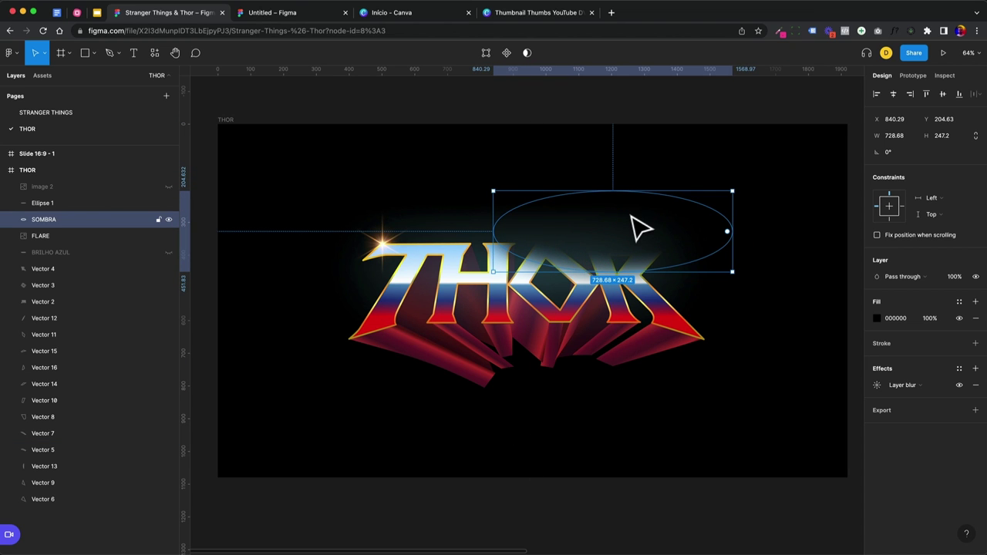
left_click_drag(639, 228, 547, 381)
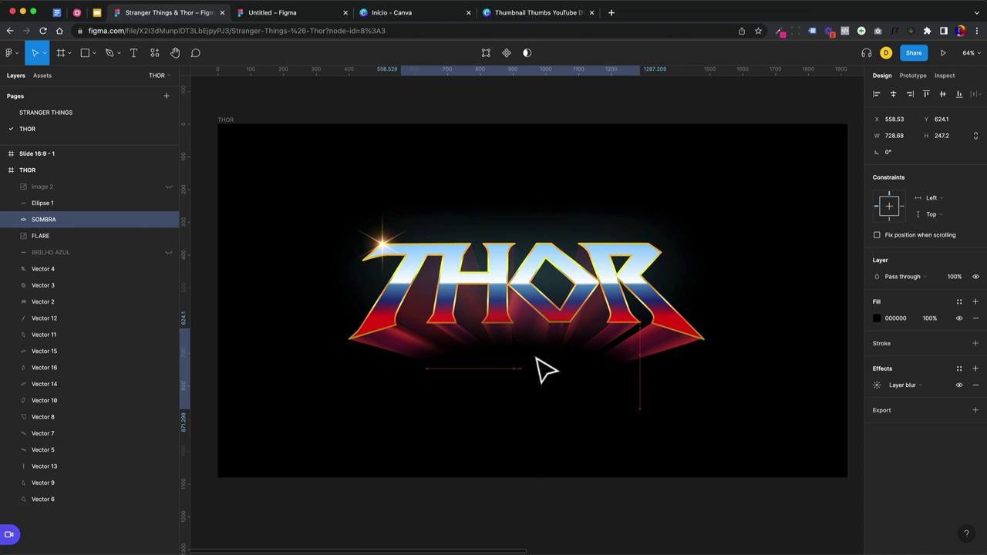
left_click(705, 398)
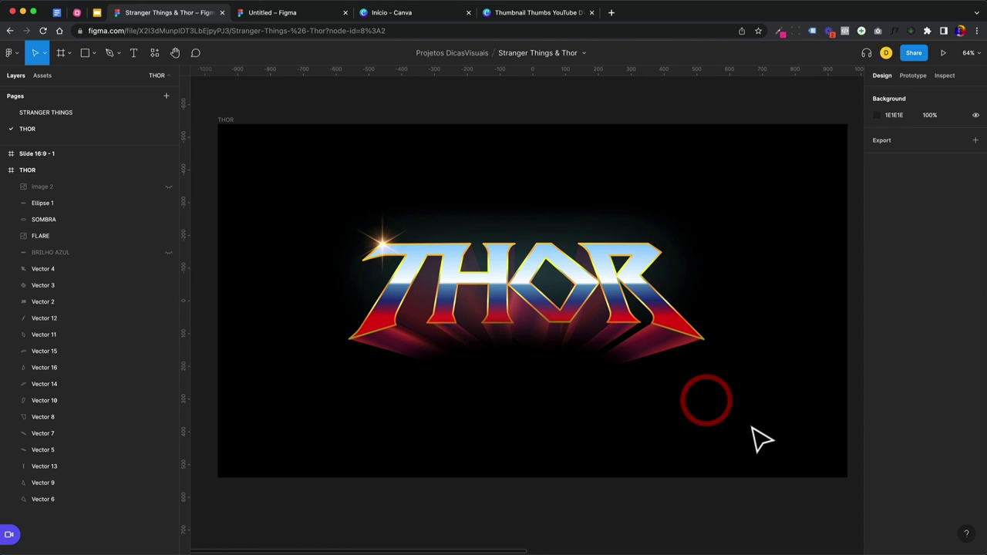
Step: Scroll through the THOR design, then switch to the Canva thumbnail design
scroll(501, 370, "up", 5)
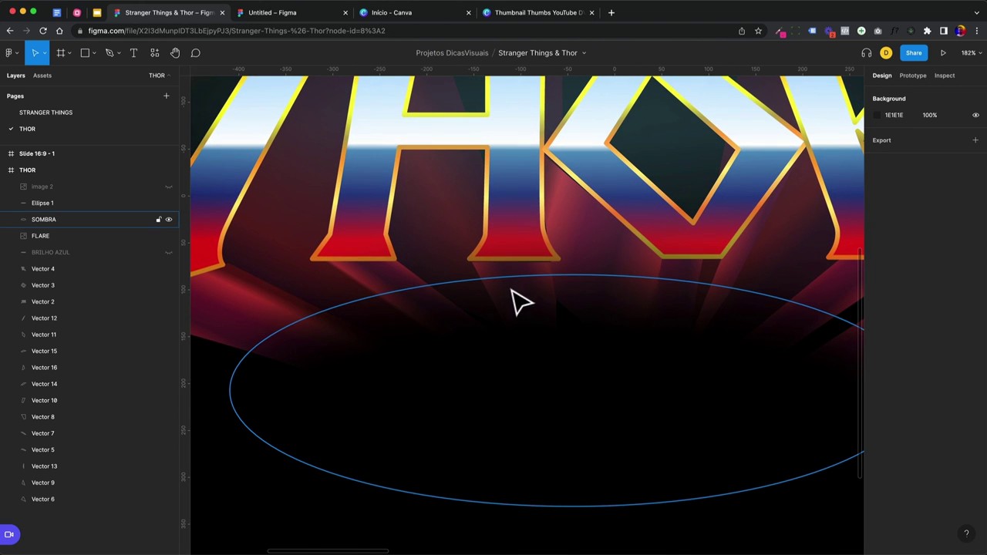
scroll(563, 368, "down", 2)
scroll(563, 369, "down", 3)
scroll(563, 369, "down", 1)
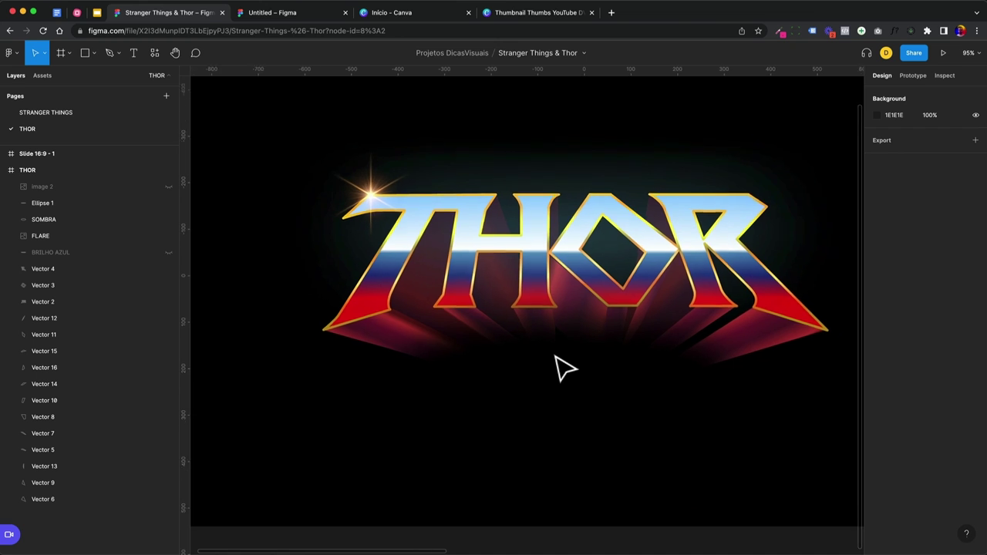
scroll(563, 368, "down", 2)
scroll(563, 364, "down", 2)
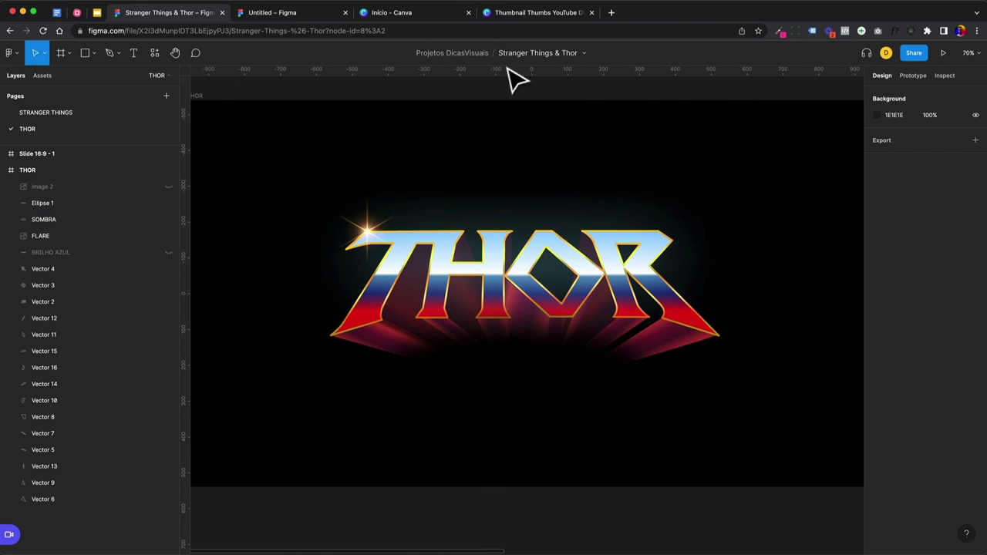
left_click(515, 14)
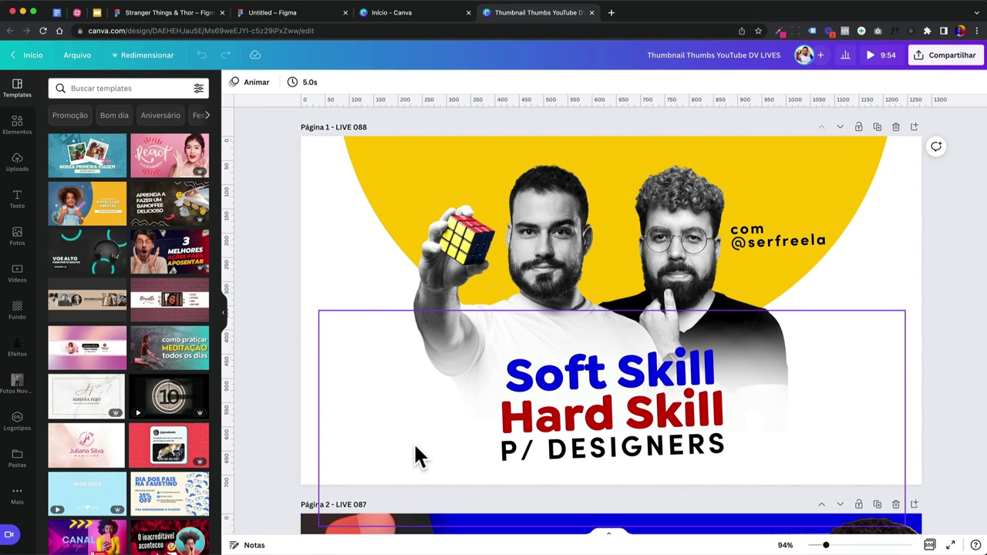
Step: Try moving the thumbnail photo, undo it, then shift the photo group downward
left_click_drag(409, 438, 576, 254)
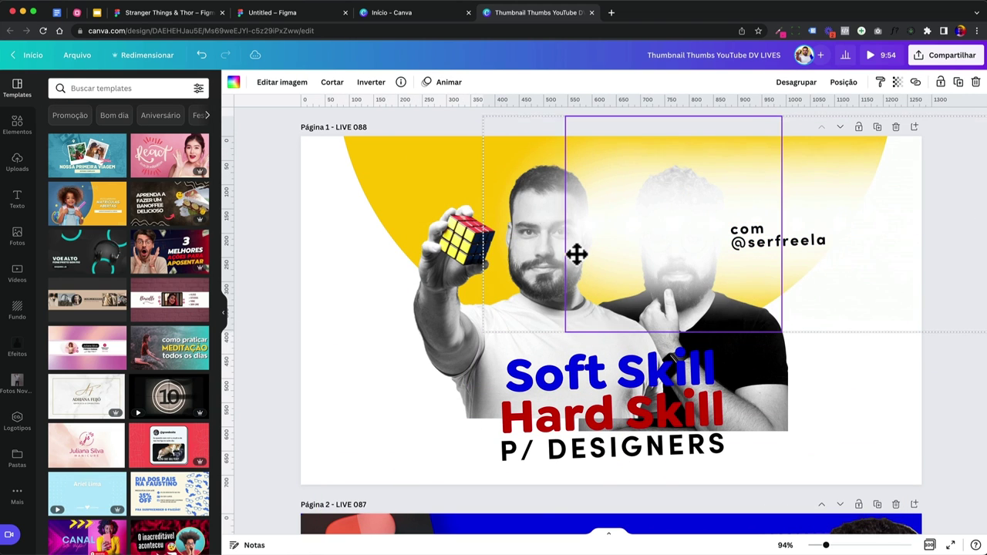
left_click_drag(576, 254, 511, 257)
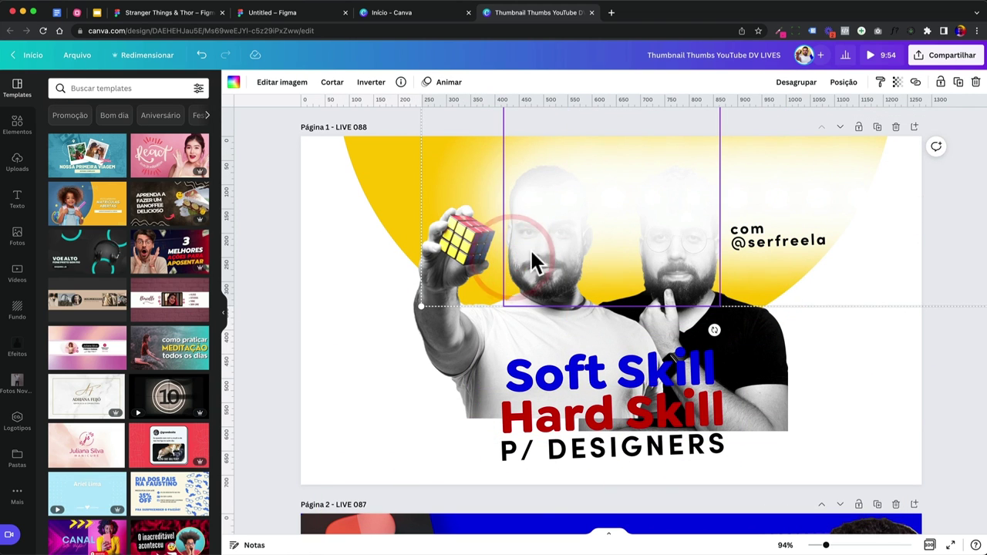
key("ctrl+z")
left_click(319, 279)
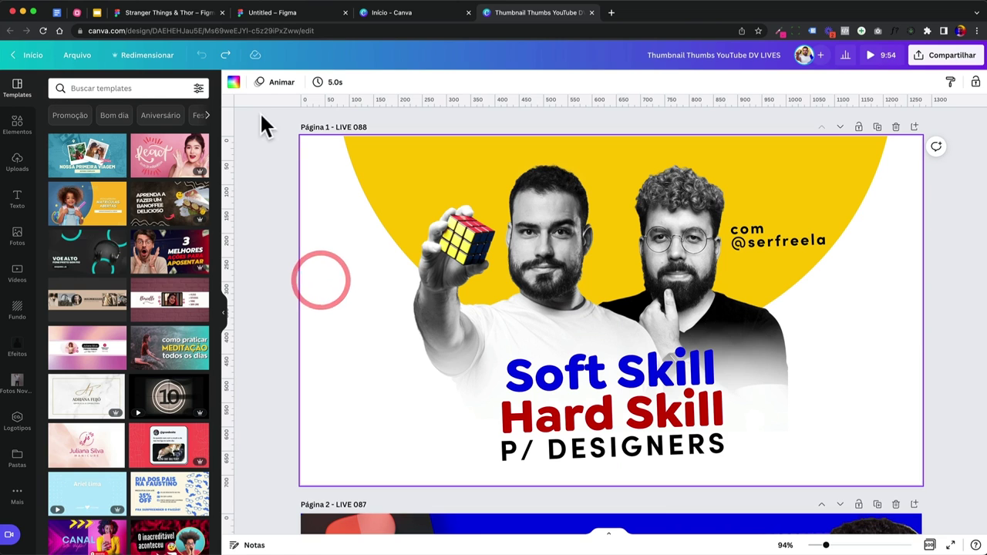
left_click(394, 394)
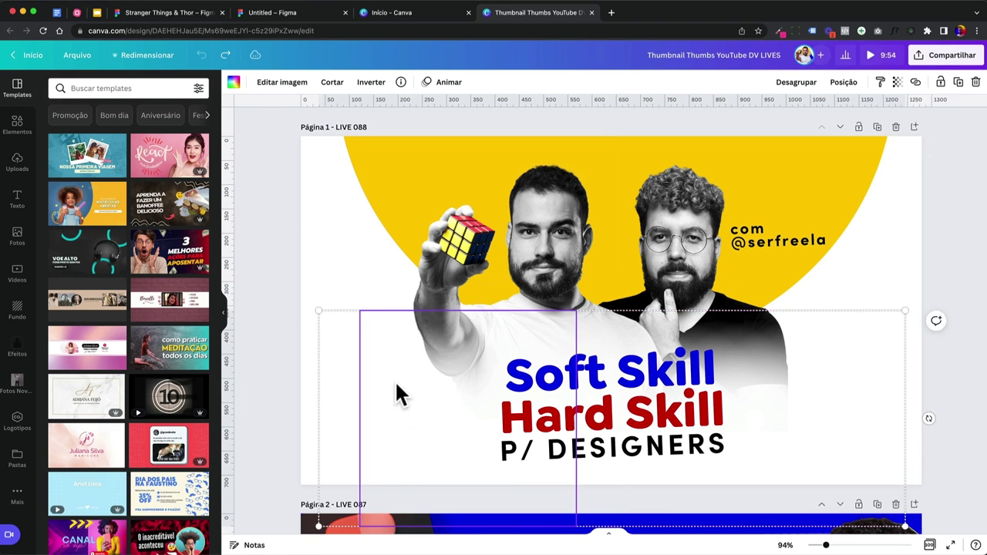
left_click(389, 285)
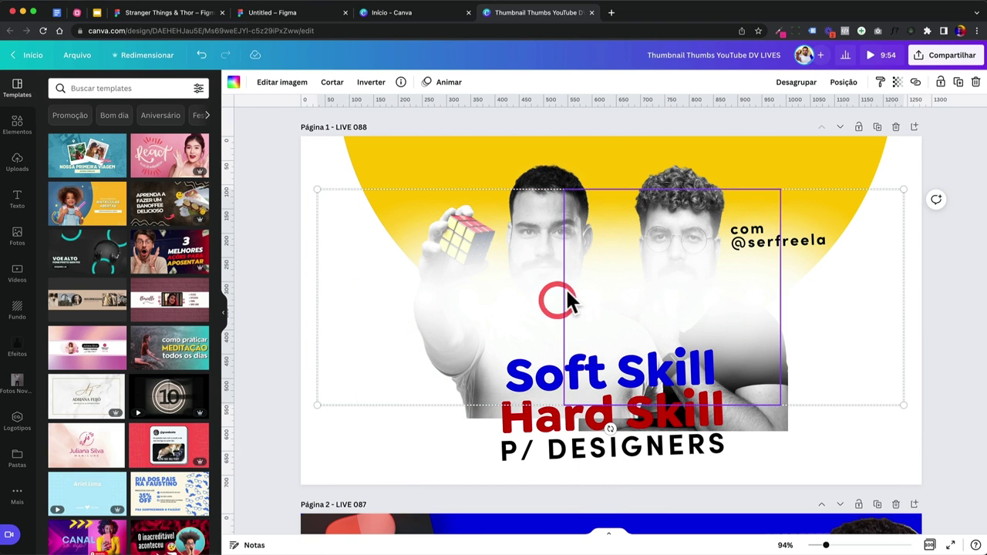
left_click_drag(853, 282, 848, 404)
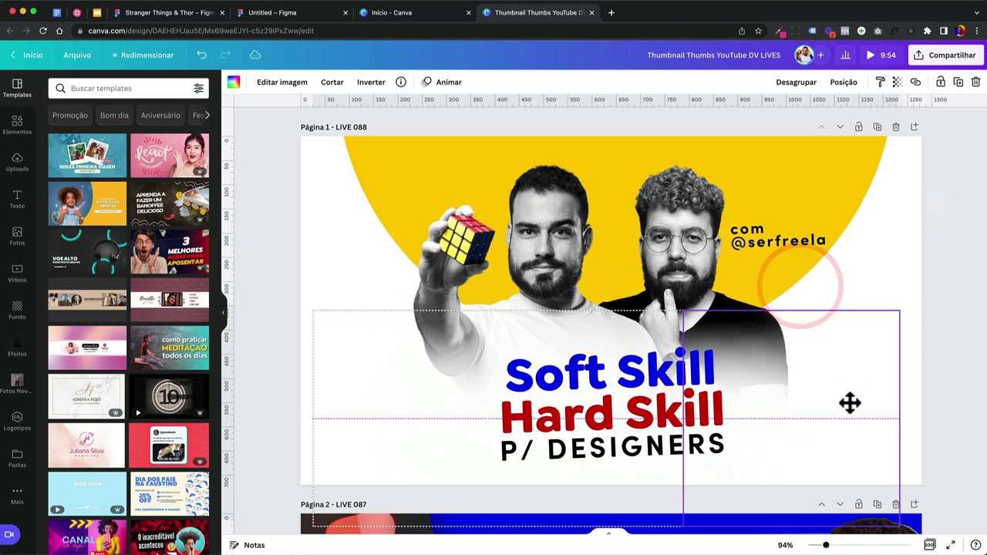
Step: Test moving the left man's photo, undo it, and leave the thumbnail deselected
left_click(358, 266)
left_click(494, 301)
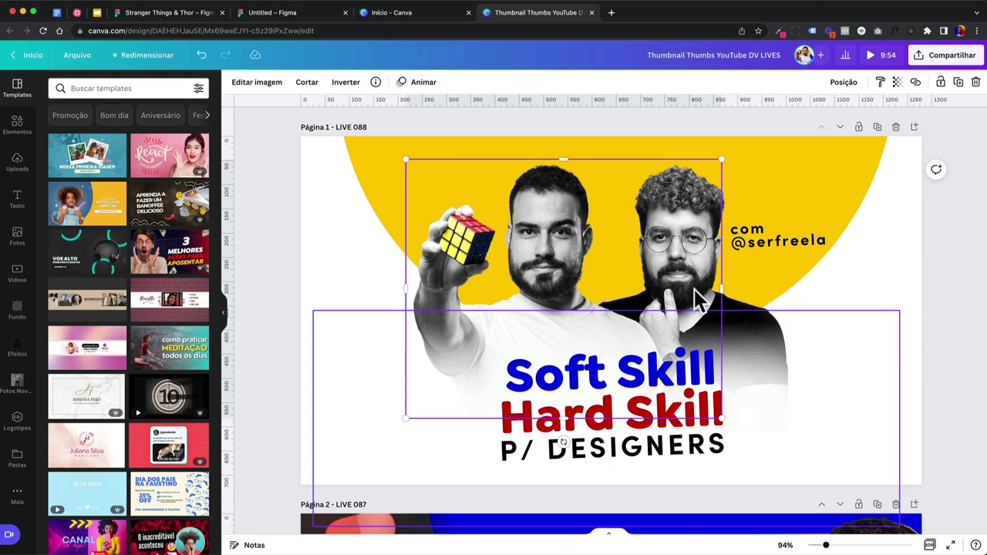
left_click(272, 240)
left_click_drag(561, 250, 480, 141)
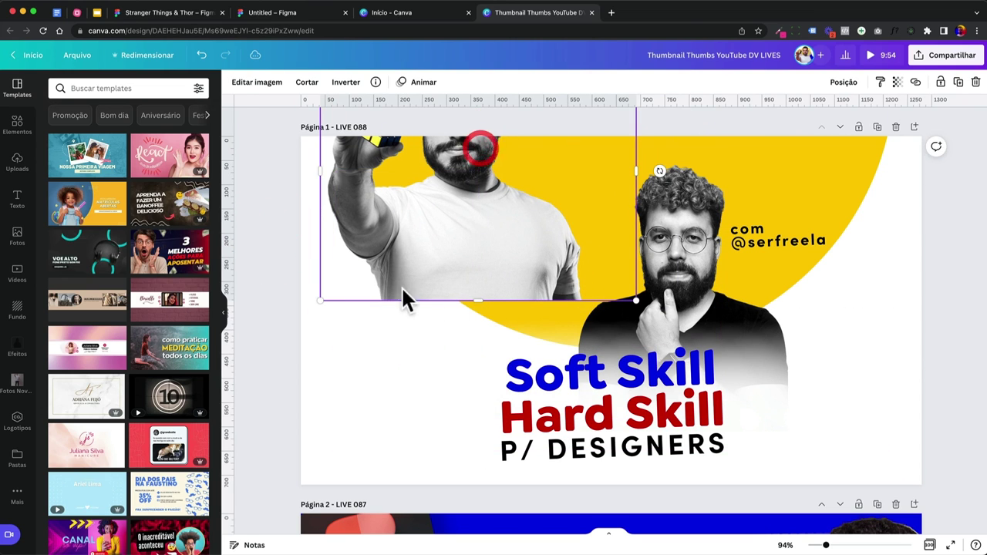
key("ctrl+z")
left_click(335, 255)
left_click(431, 386)
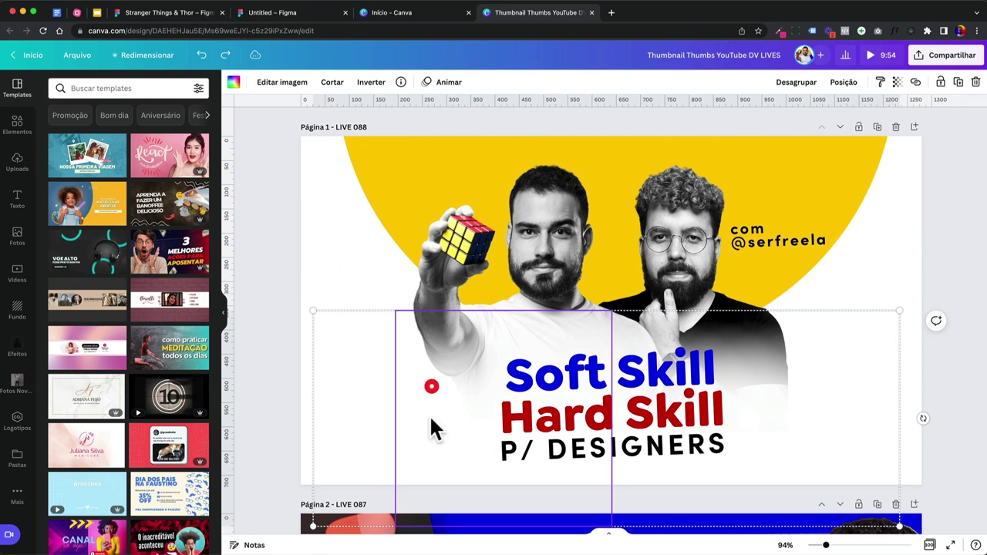
left_click(251, 320)
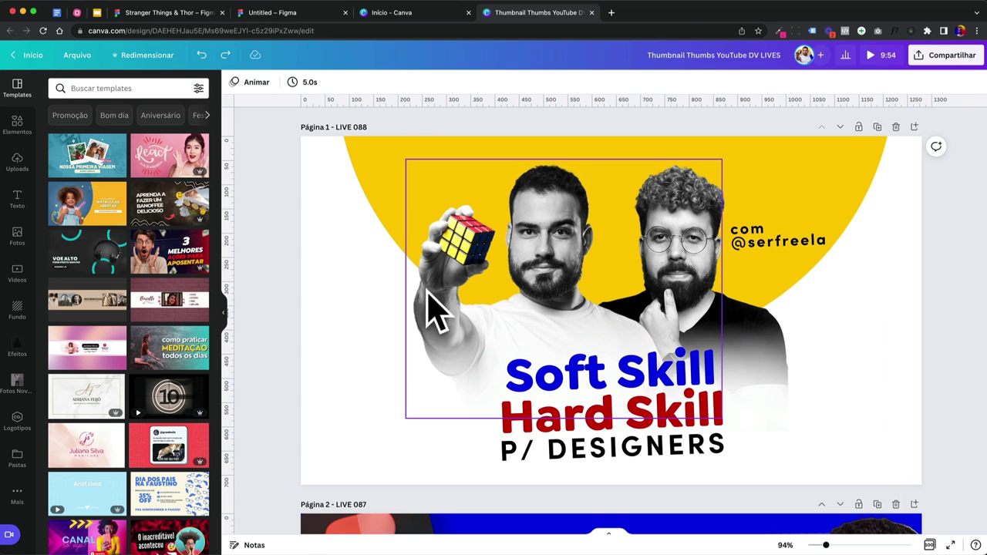
left_click(174, 13)
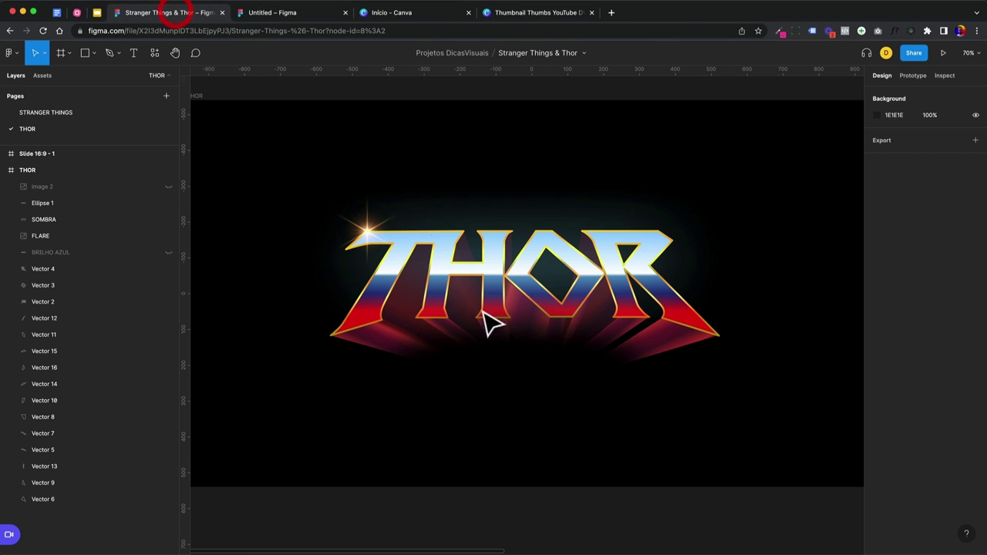
left_click(356, 123)
scroll(360, 133, "left", 3)
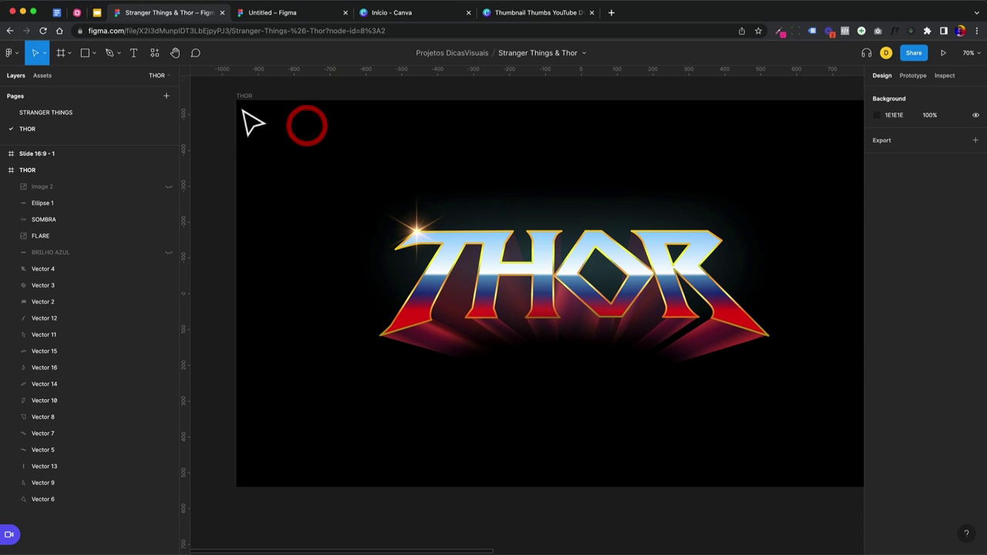
left_click(244, 96)
left_click(876, 318)
left_click_drag(826, 326, 837, 312)
left_click(854, 286)
left_click(552, 372)
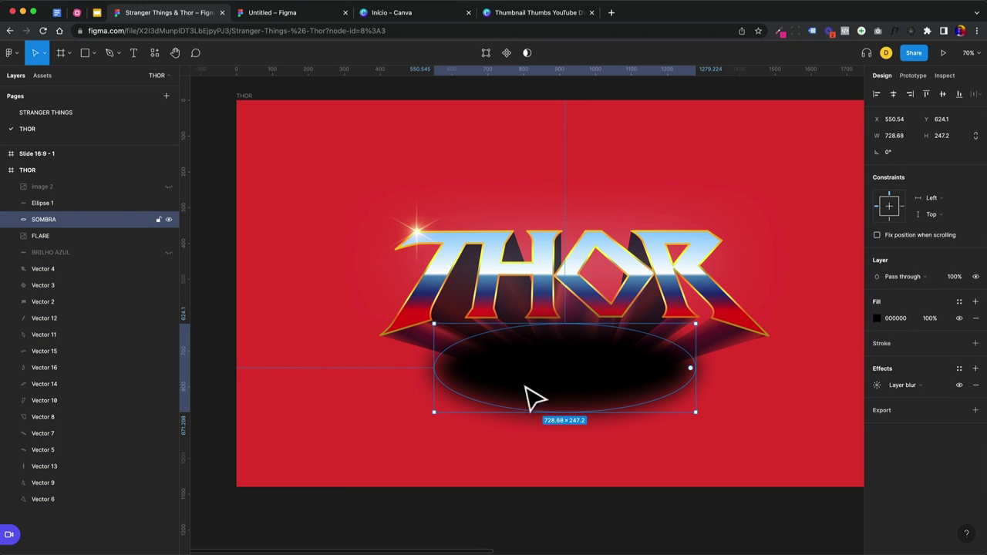
left_click(877, 319)
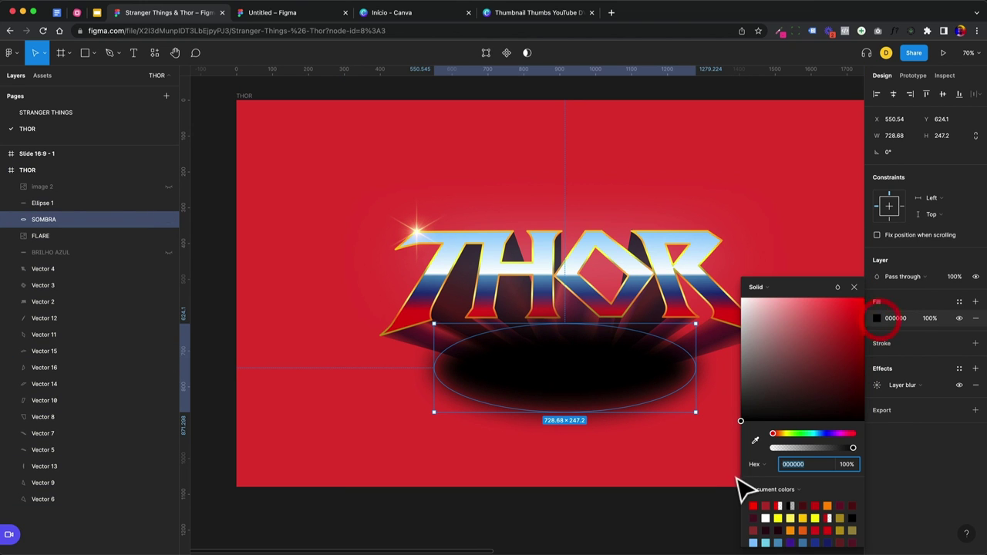
left_click(390, 161)
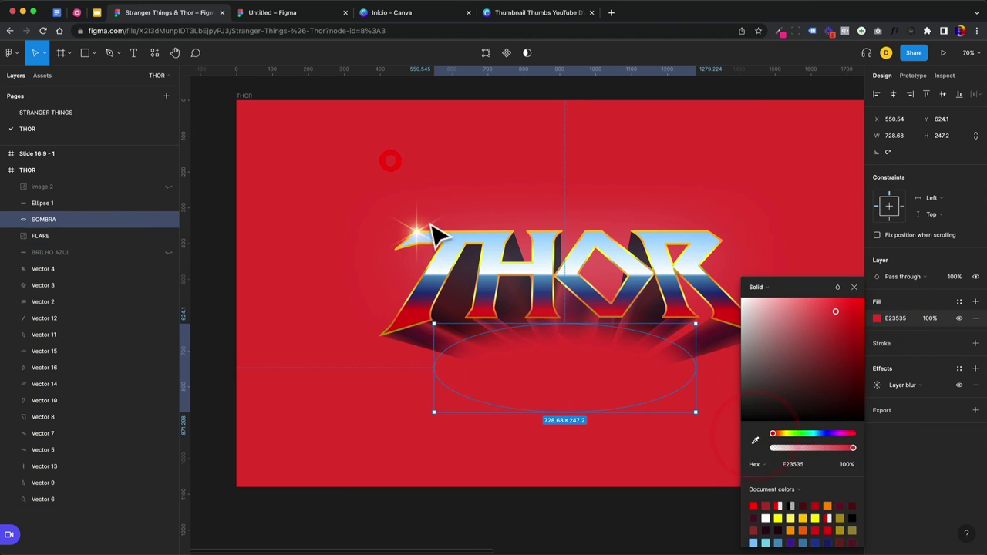
left_click(213, 316)
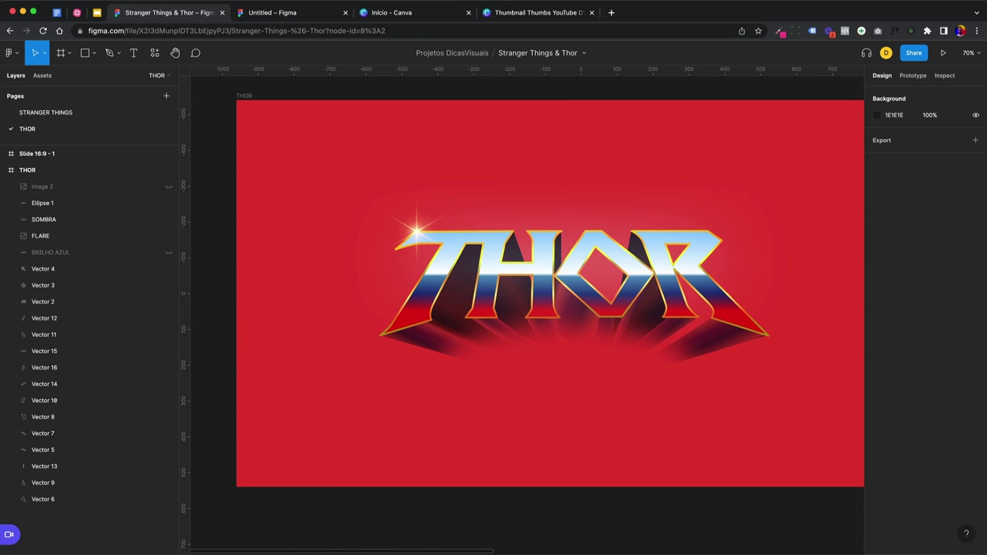
key("super+Tab")
left_click_drag(391, 146, 392, 146)
left_click(229, 170)
left_click(370, 212)
left_click_drag(292, 250, 236, 386)
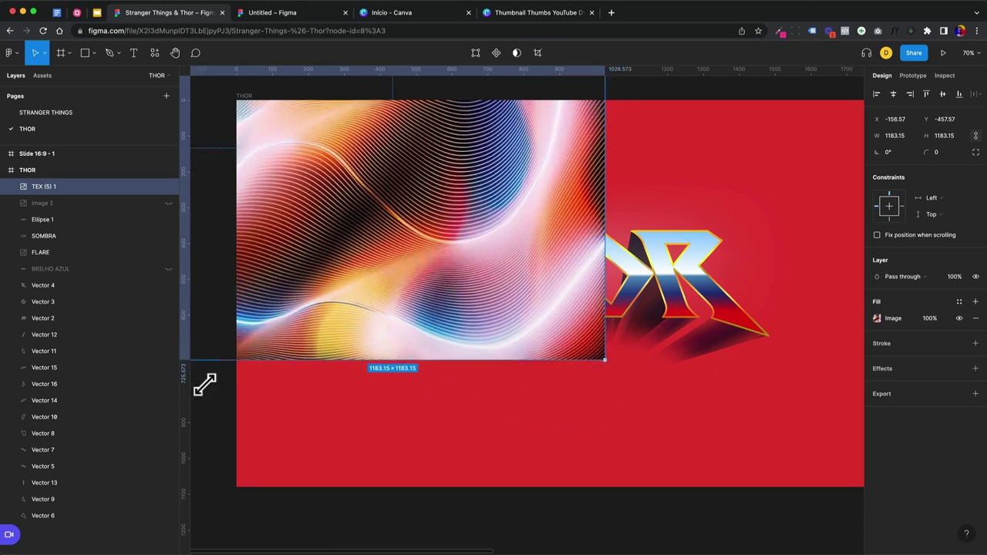
left_click_drag(385, 249, 550, 346)
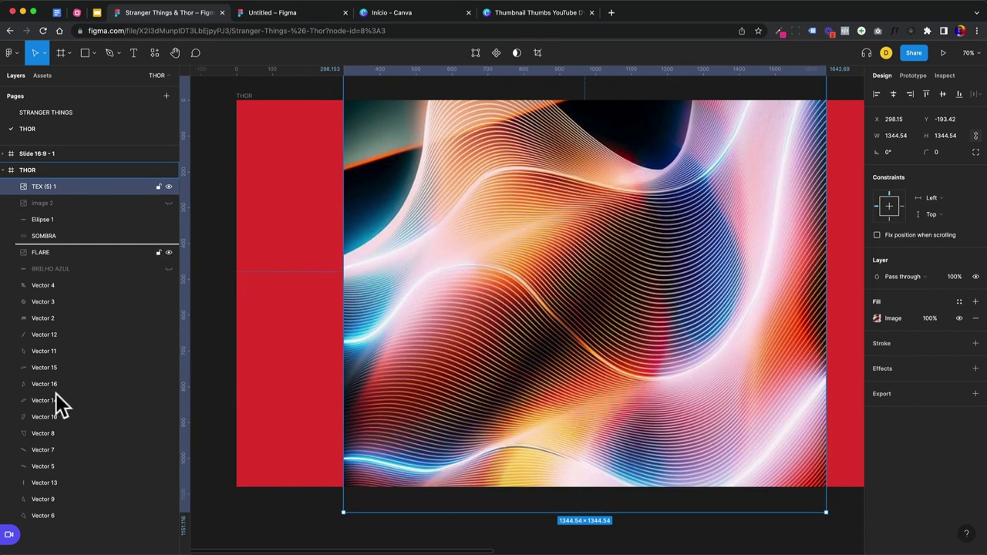
left_click_drag(68, 531, 68, 530)
left_click(572, 356)
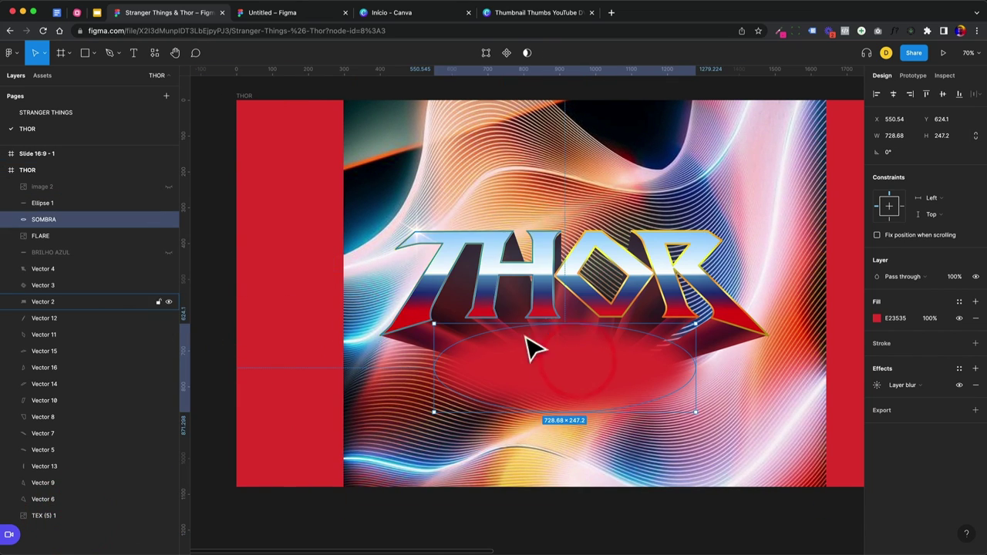
left_click(401, 334)
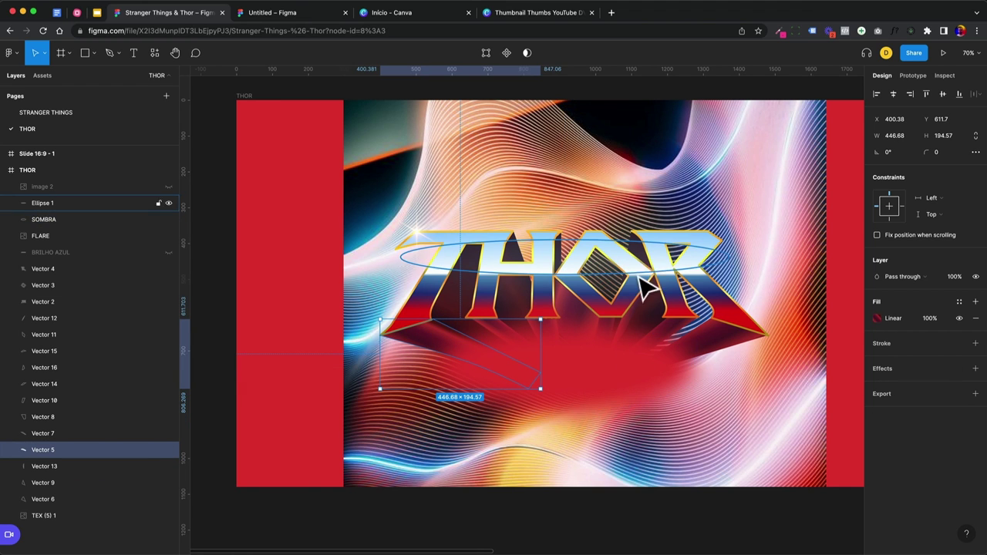
left_click(641, 369)
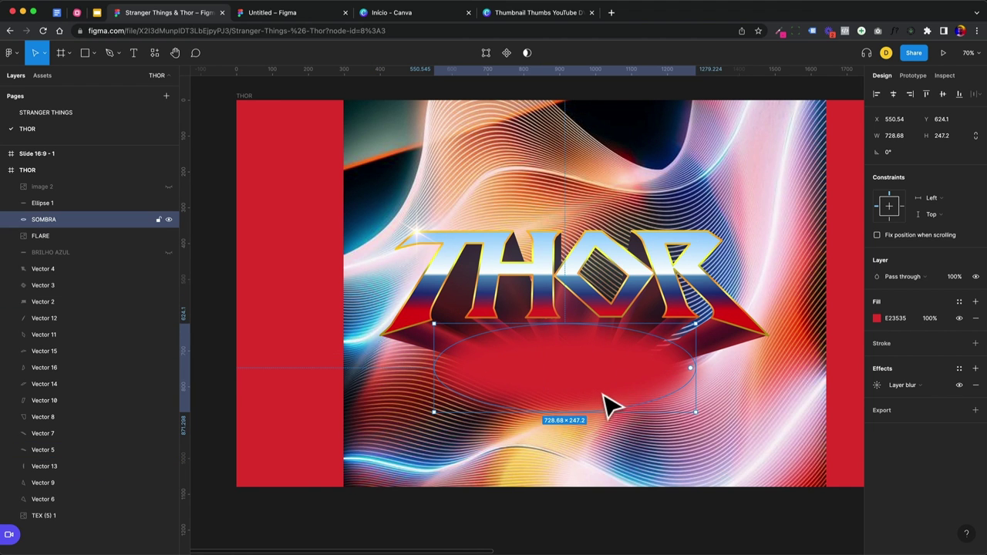
key("Delete")
left_click(547, 428)
key("Delete")
key("super+z")
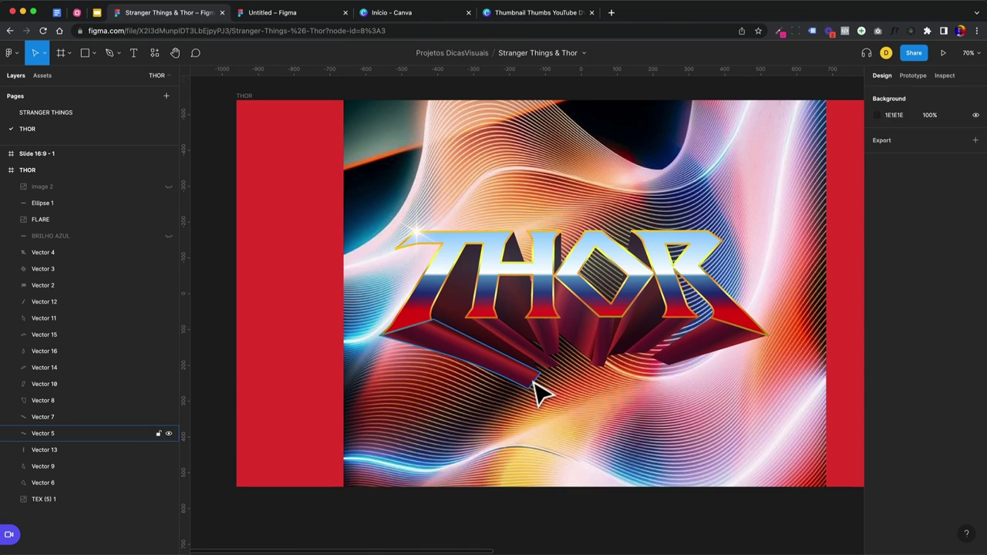
key("super+z")
key("super+z")
key("super+z")
key("super+z")
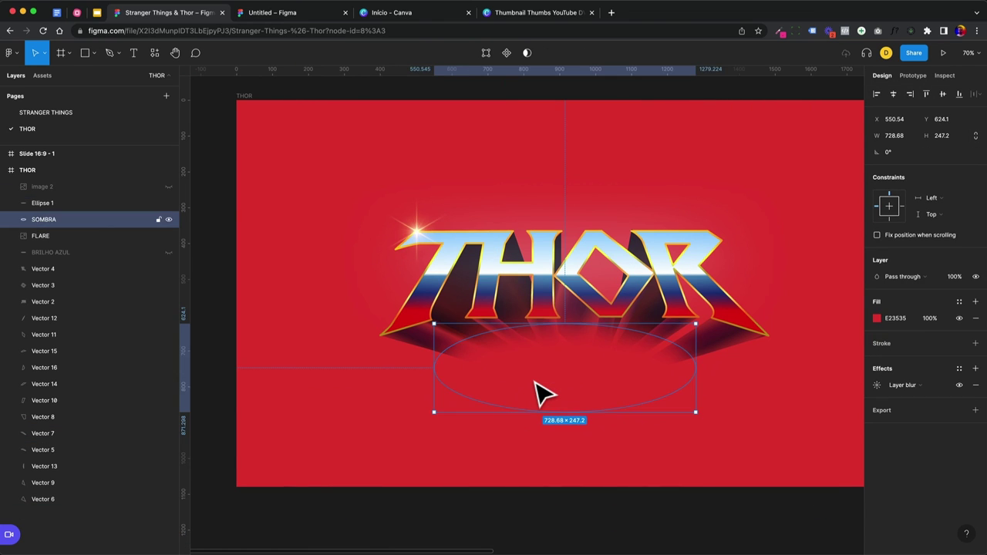
key("super+z")
key("super+z")
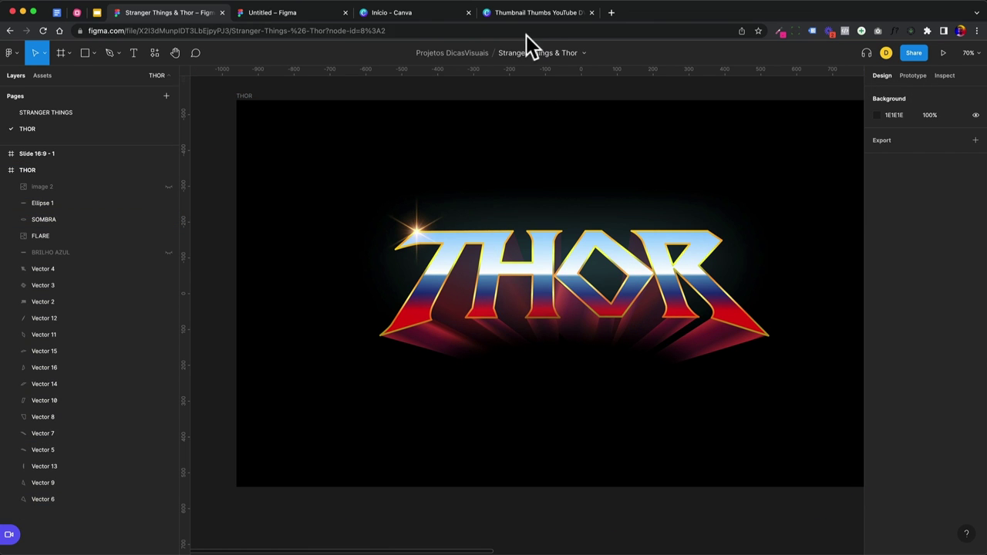
left_click(536, 13)
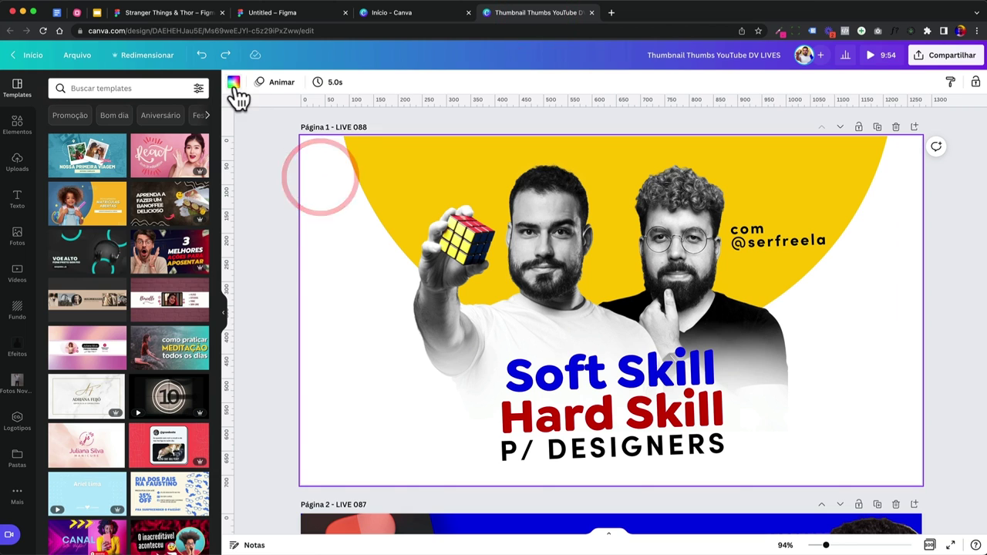
left_click(234, 82)
left_click(376, 405)
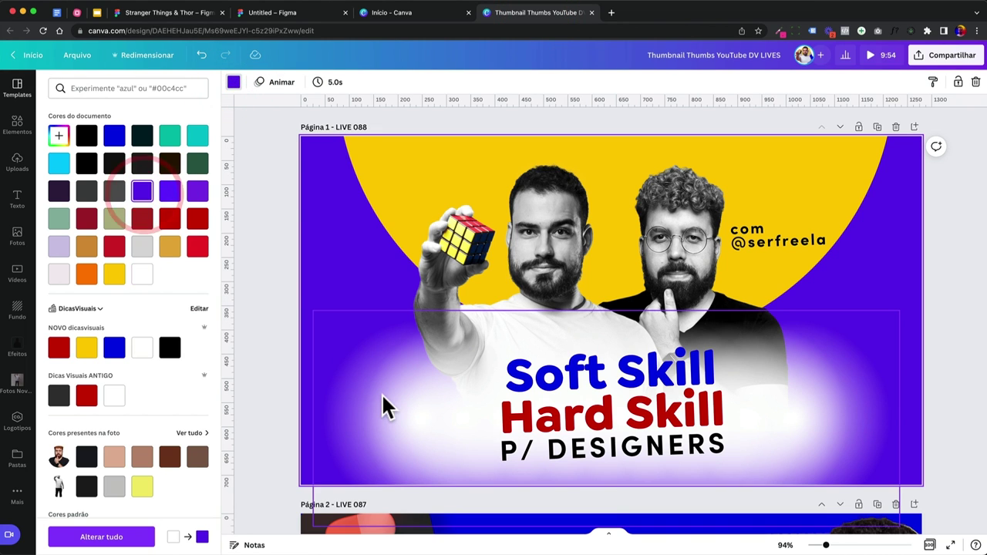
left_click(233, 83)
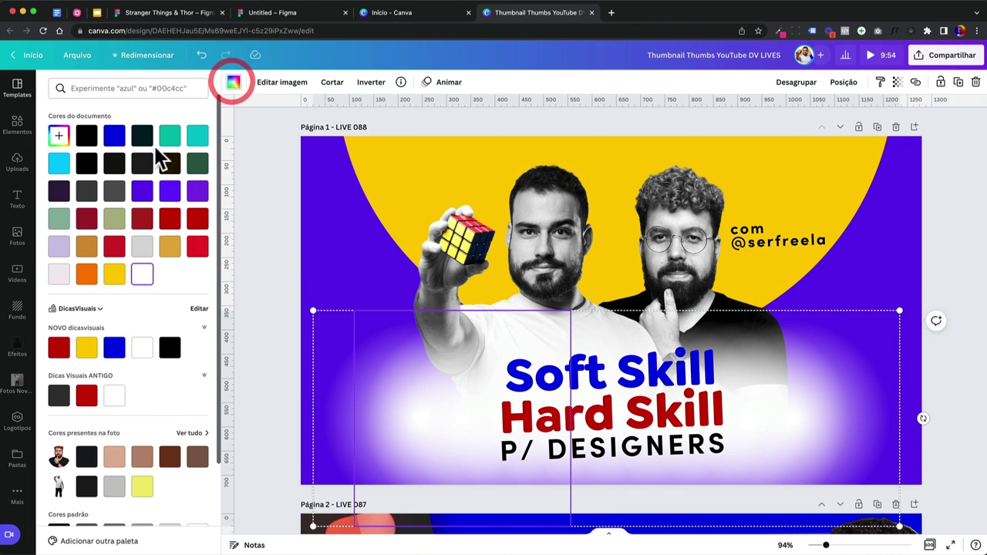
left_click(197, 192)
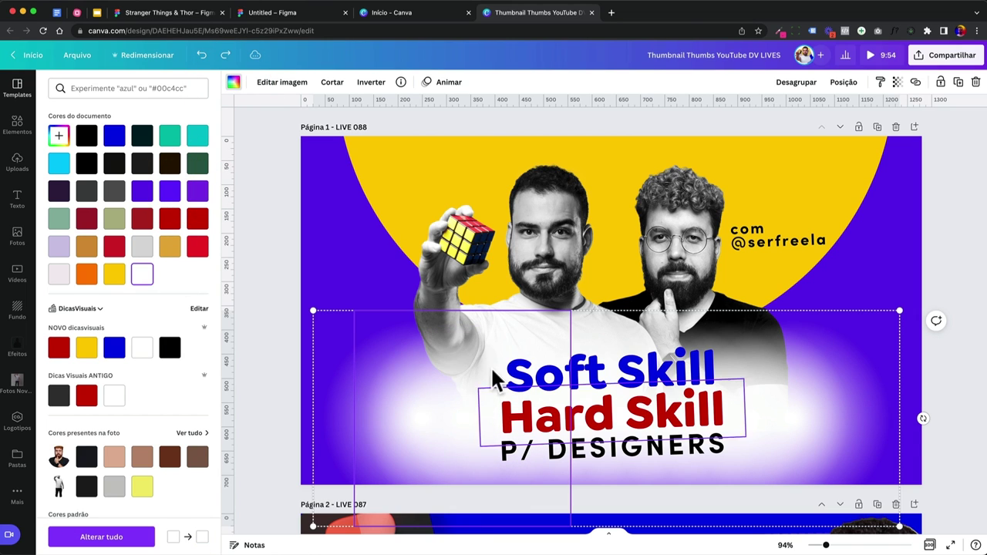
left_click(246, 293)
key("ctrl+z")
left_click(266, 271)
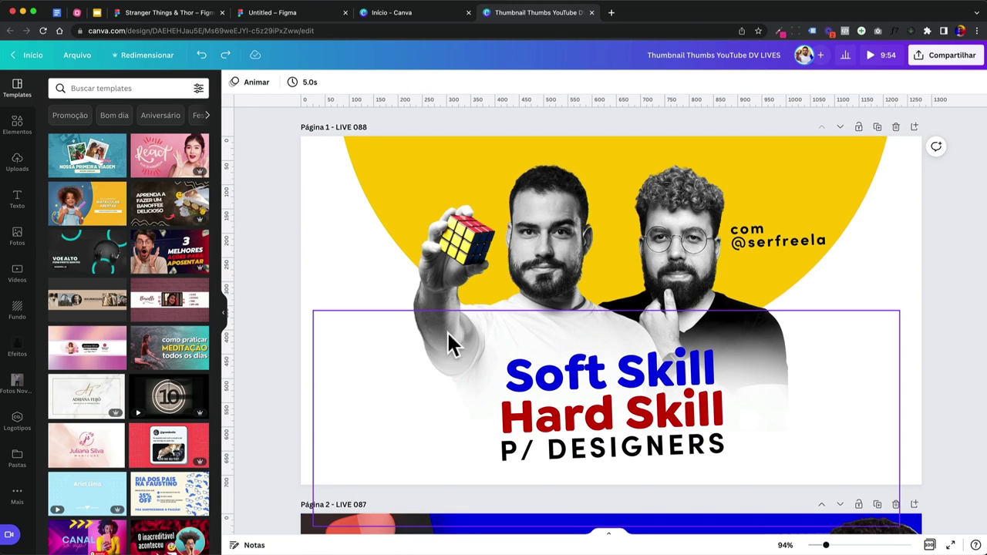
left_click(179, 16)
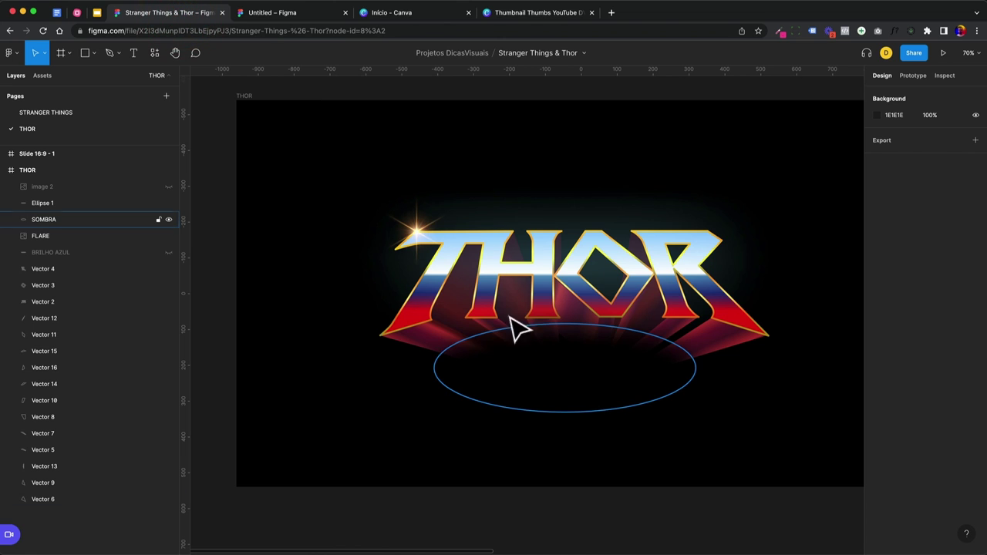
Step: Return to the Untitled file with Frame 1 deselected and bring up the TEXTURAS DIVERSAS Finder folder
left_click(280, 12)
left_click(480, 251)
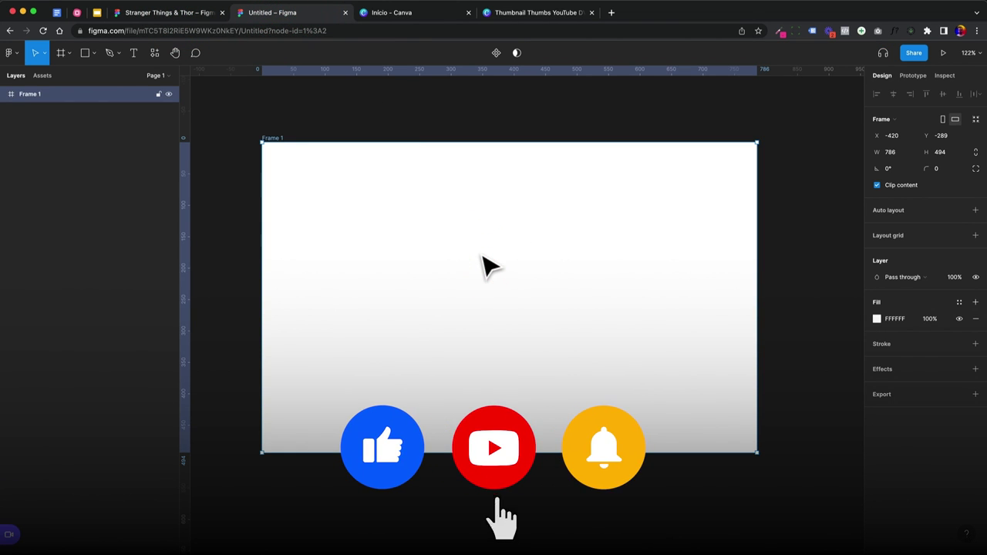
left_click(420, 120)
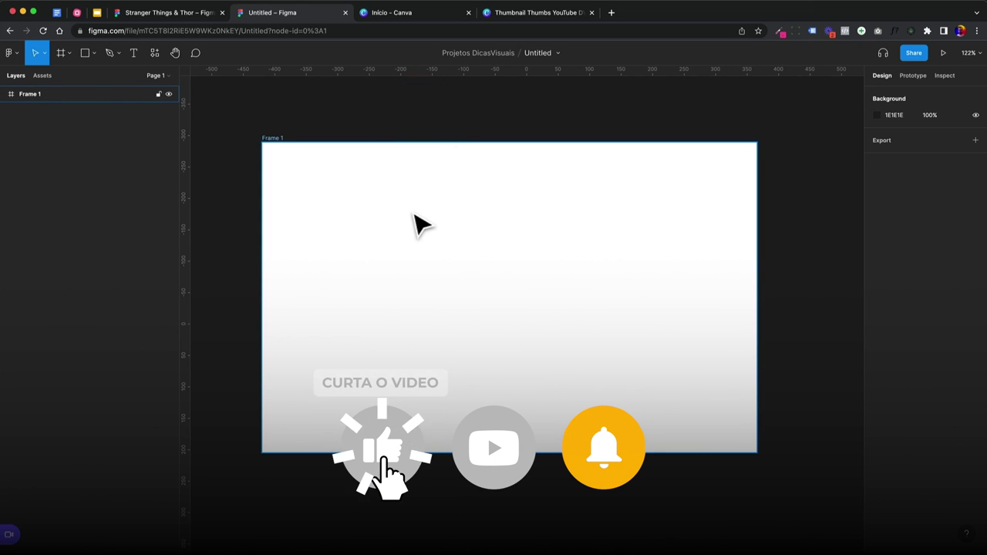
key("super+Tab")
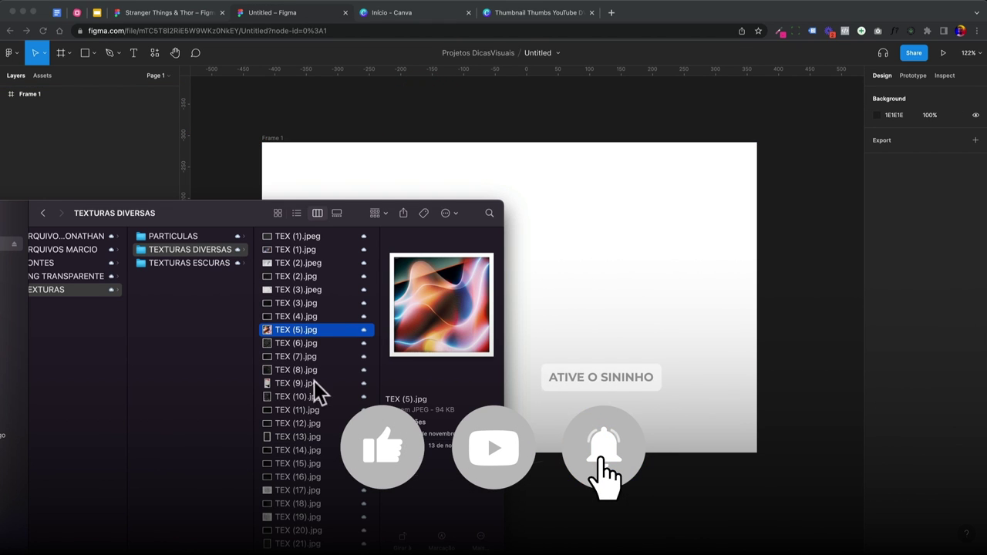
Step: Find audi_PNG1715.png under PNG TRANSPARENTE > Carro > audi_png and drag it onto Figma
left_click(283, 382)
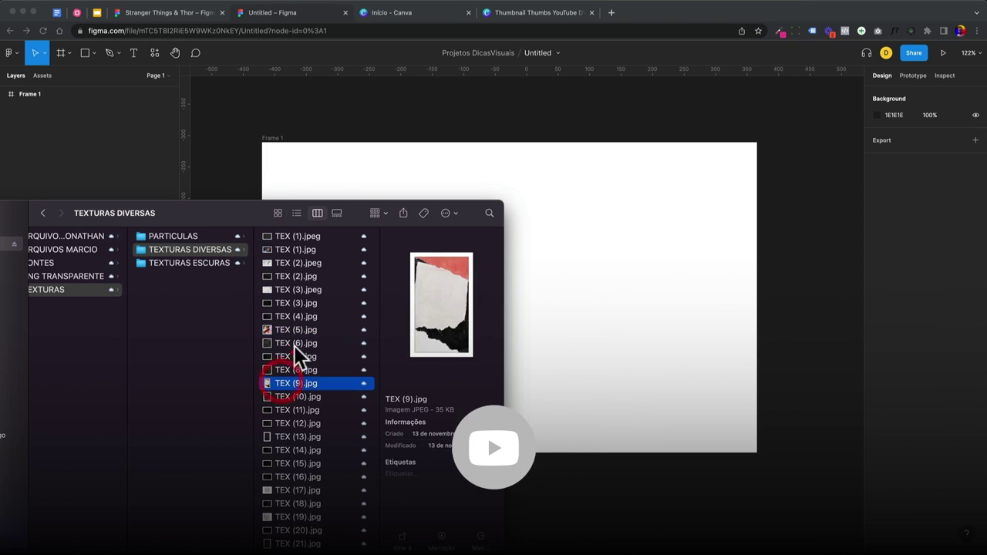
left_click(308, 330)
left_click(130, 294)
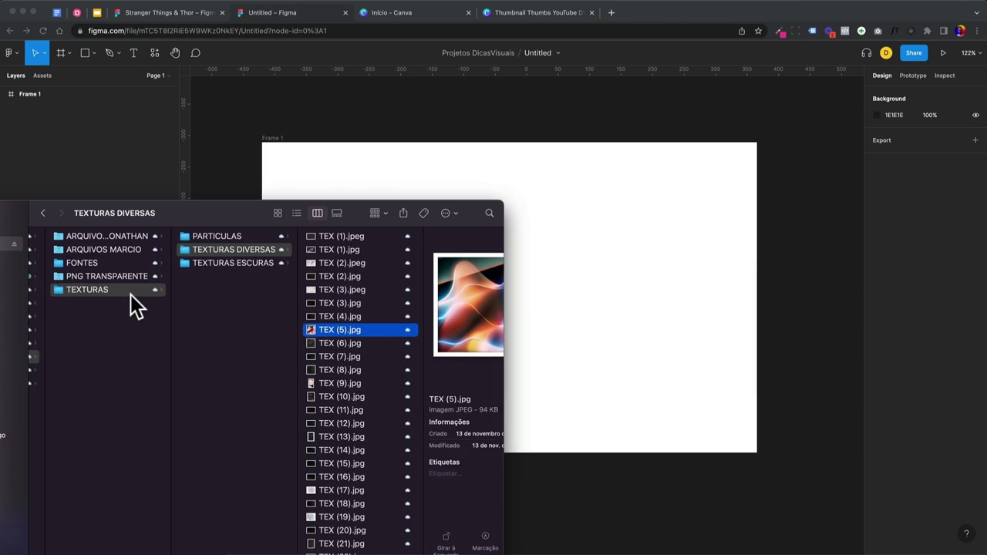
left_click(146, 279)
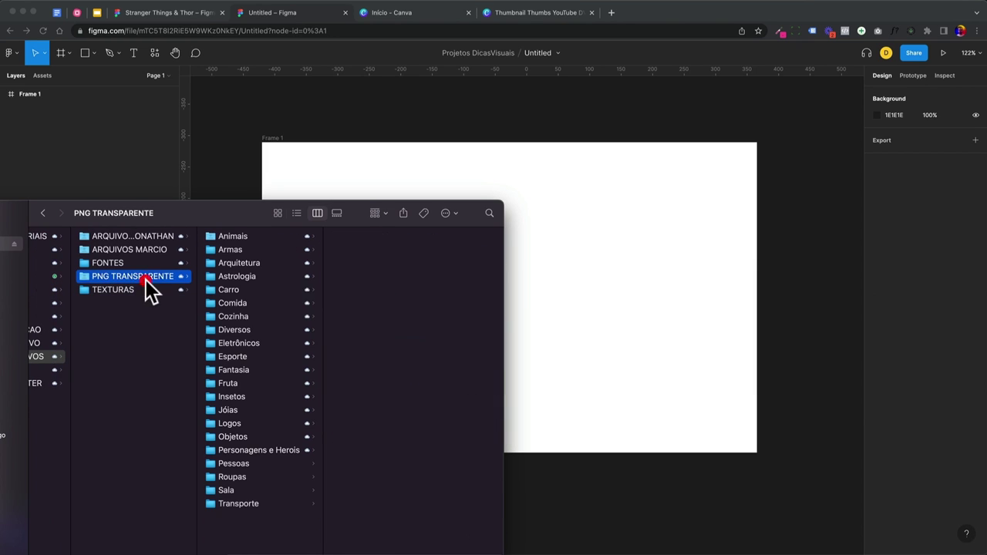
left_click(263, 292)
left_click(377, 263)
left_click(409, 261)
left_click_drag(310, 264, 585, 286)
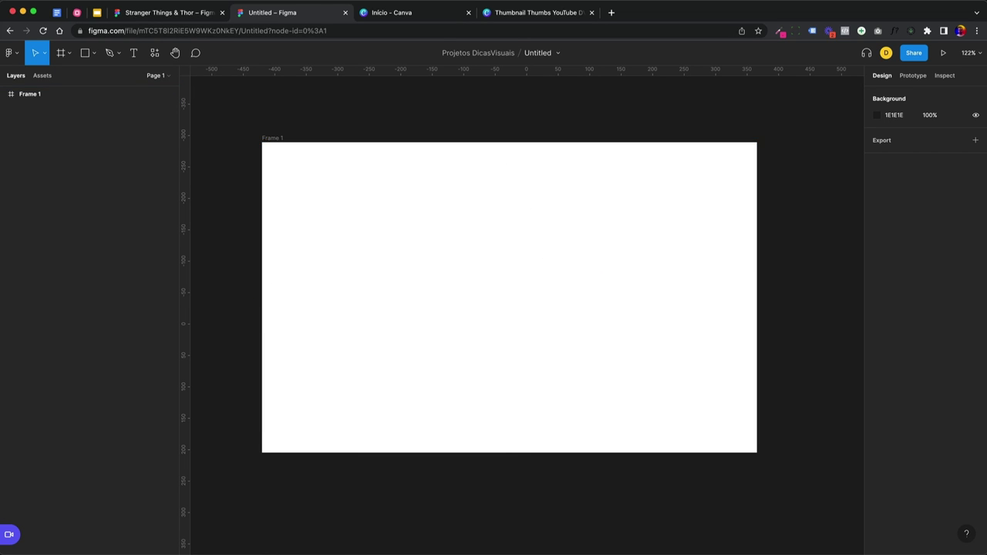
Step: Place the Audi image inside Frame 1 and scale it down to about 617×307
left_click(550, 288)
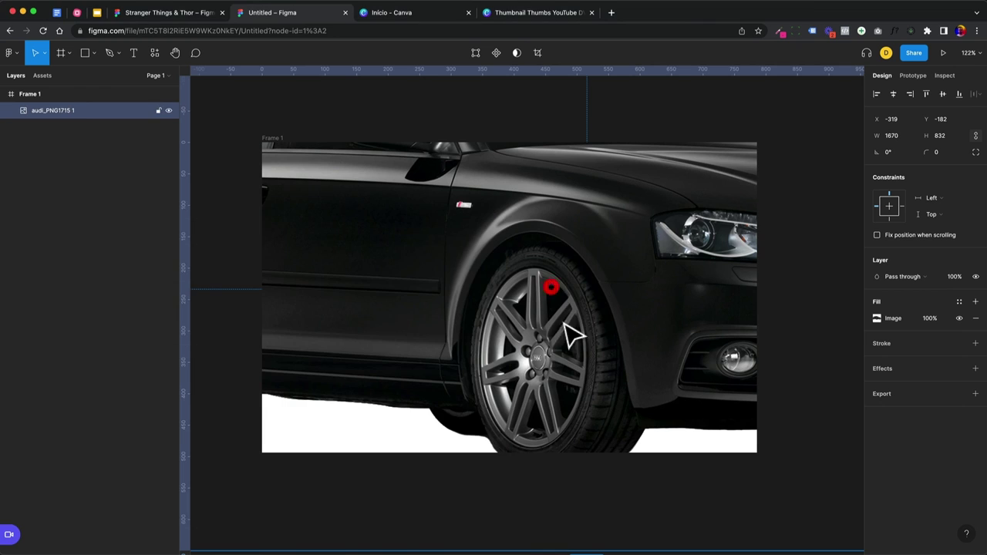
scroll(488, 419, "down", 5)
left_click_drag(272, 487, 439, 401)
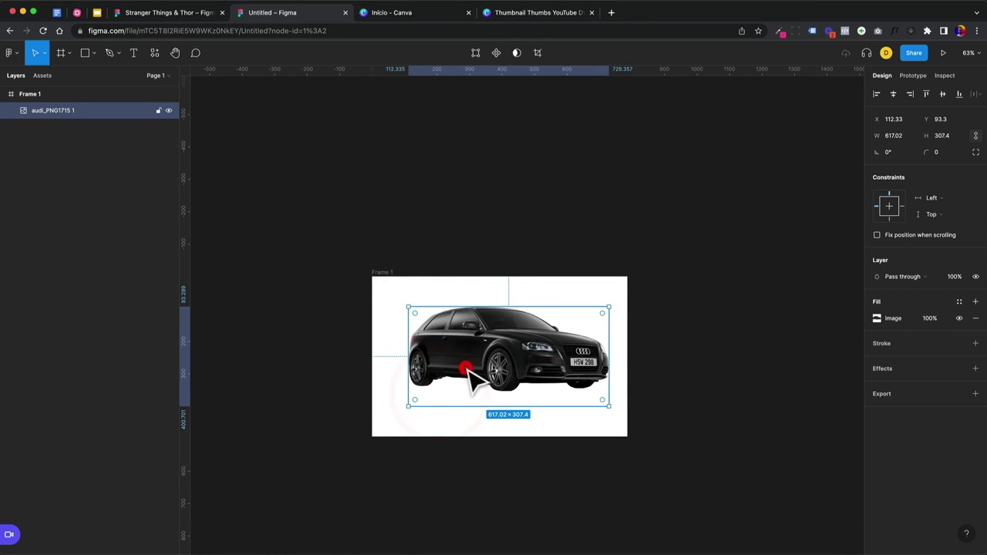
scroll(470, 378, "up", 5)
scroll(335, 363, "right", 2)
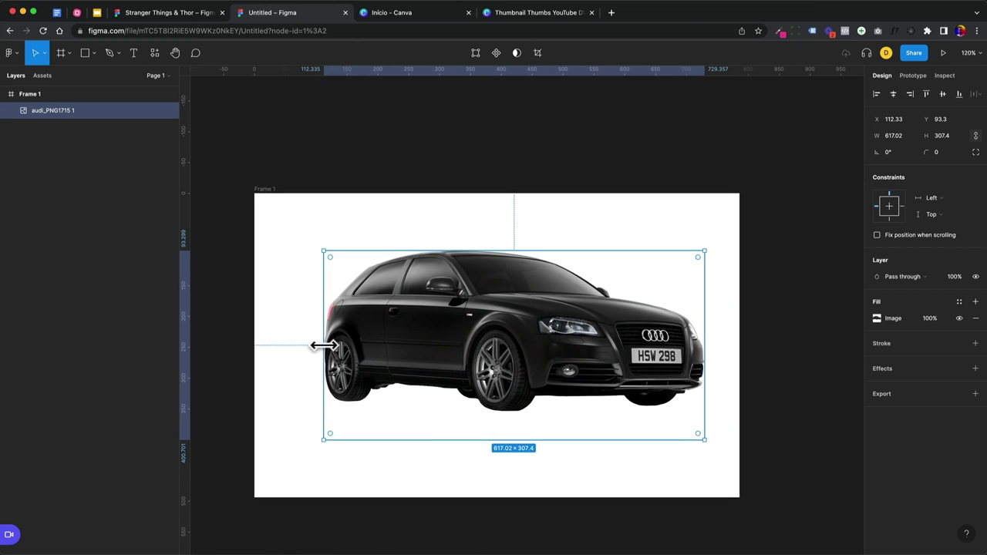
Step: Draw a grey 219.58×219.58 circle to the right of the frame
key("r")
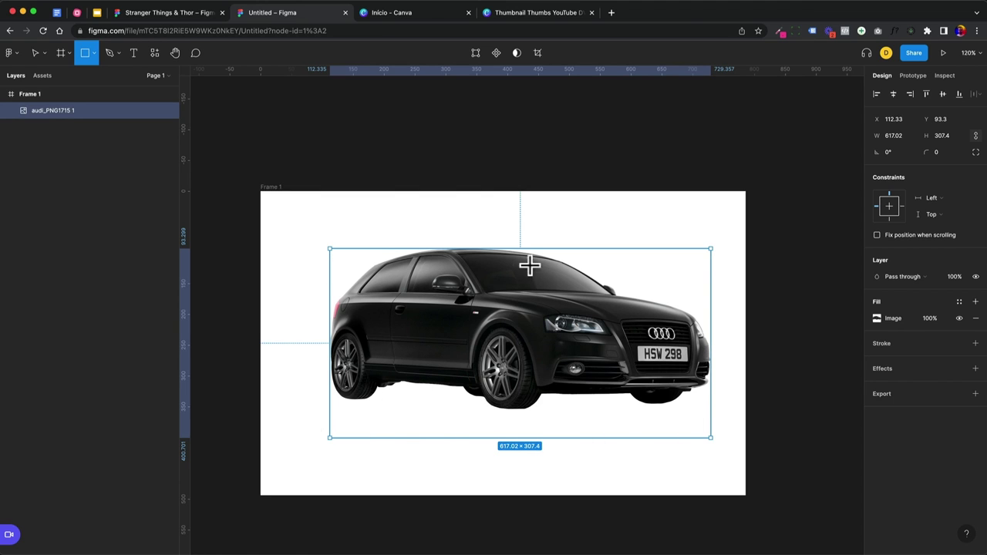
key("v")
scroll(656, 293, "right", 4)
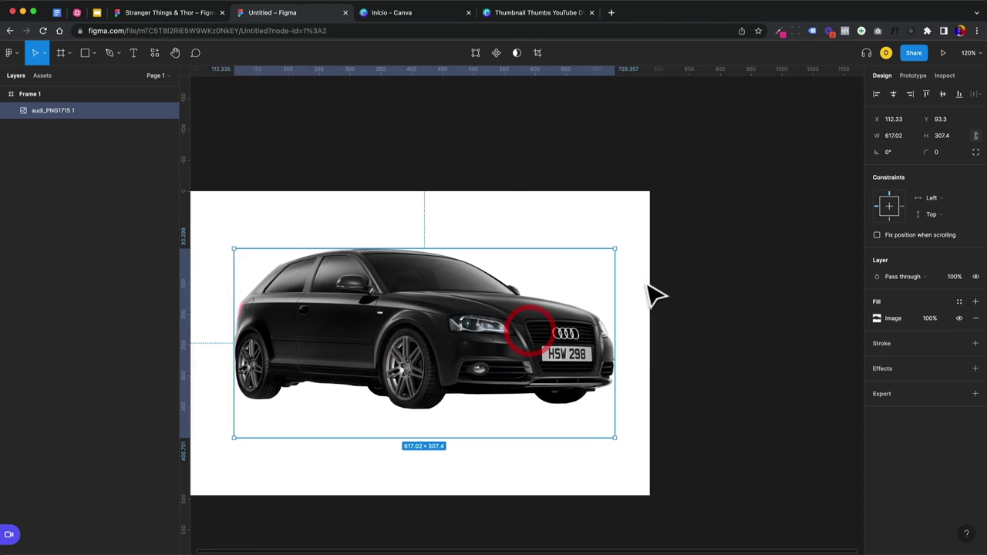
scroll(652, 295, "right", 2)
key("o")
left_click_drag(652, 275, 787, 409)
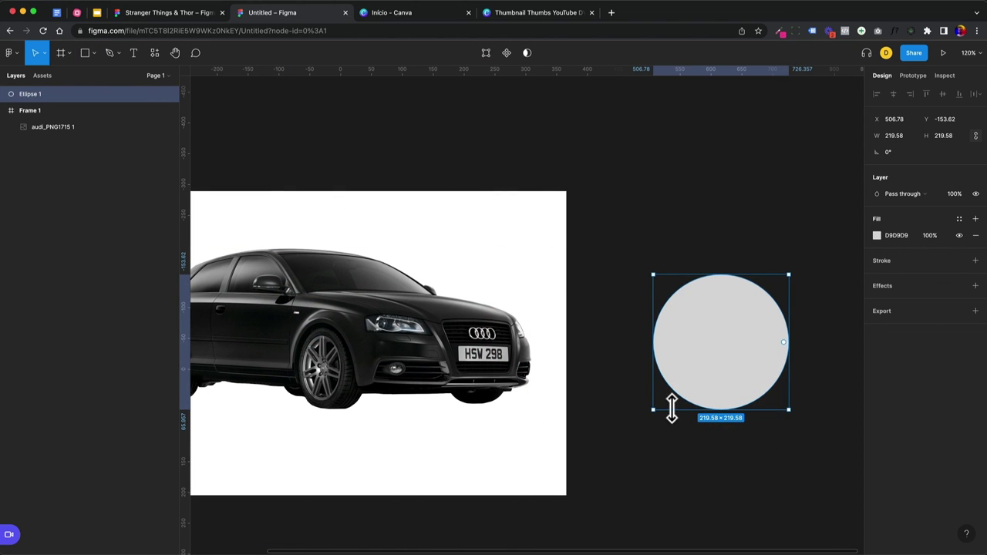
Step: Delete the stray grey circle beside the frame
left_click(672, 339)
key("Delete")
scroll(678, 350, "left", 4)
scroll(678, 357, "left", 2)
Step: Draw a grey 616.6×301.4 rectangle covering the Audi image in Frame 1
left_click(455, 339)
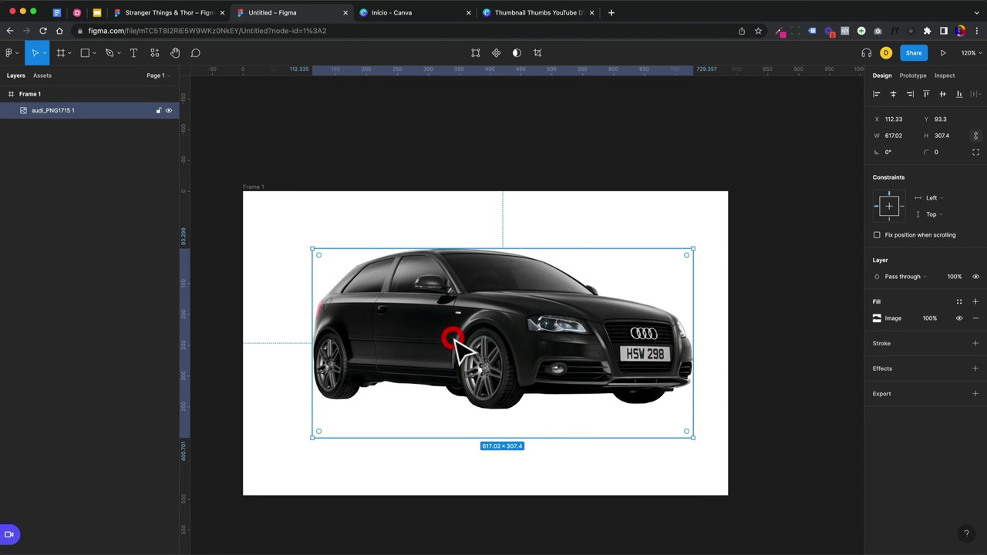
key("r")
left_click_drag(312, 248, 693, 434)
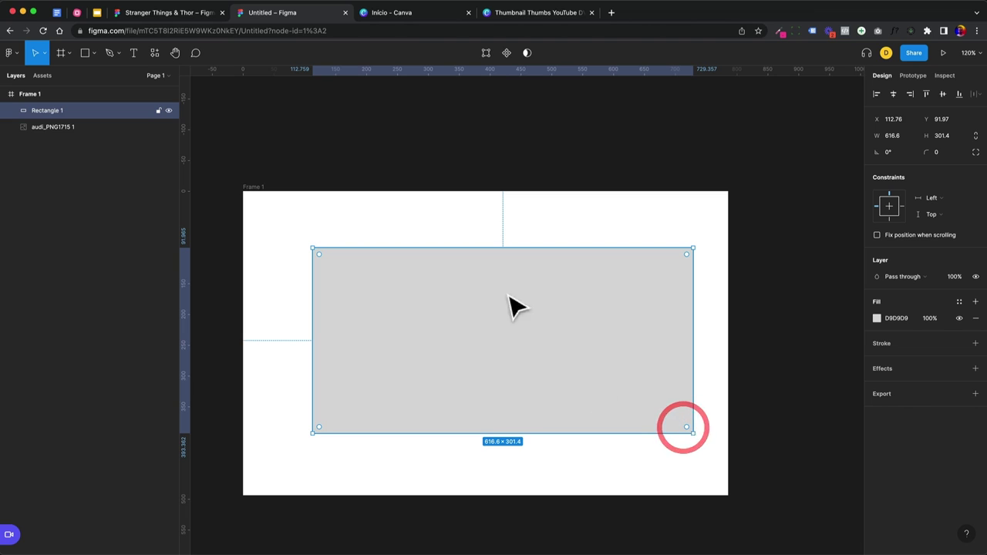
scroll(545, 335, "down", 2)
scroll(546, 335, "left", 1)
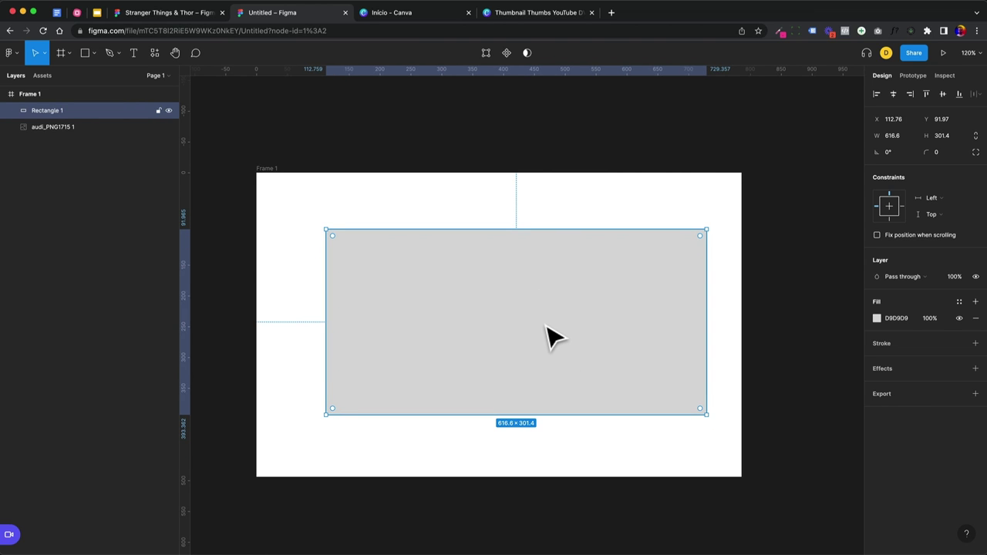
left_click(876, 316)
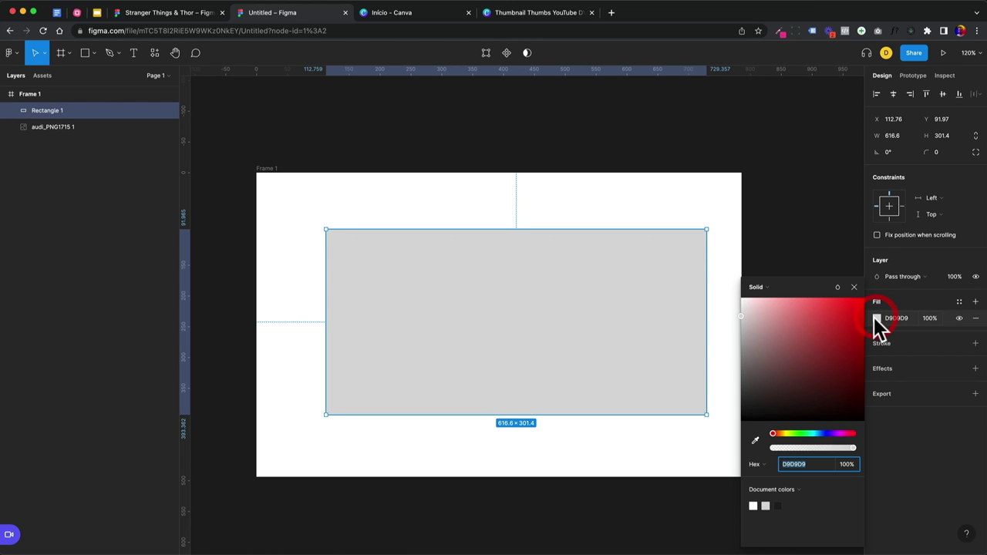
Step: Give the rectangle a linear gradient fill, grey D9D9D9 fading from 100% to 0% opacity
left_click(761, 287)
left_click(764, 301)
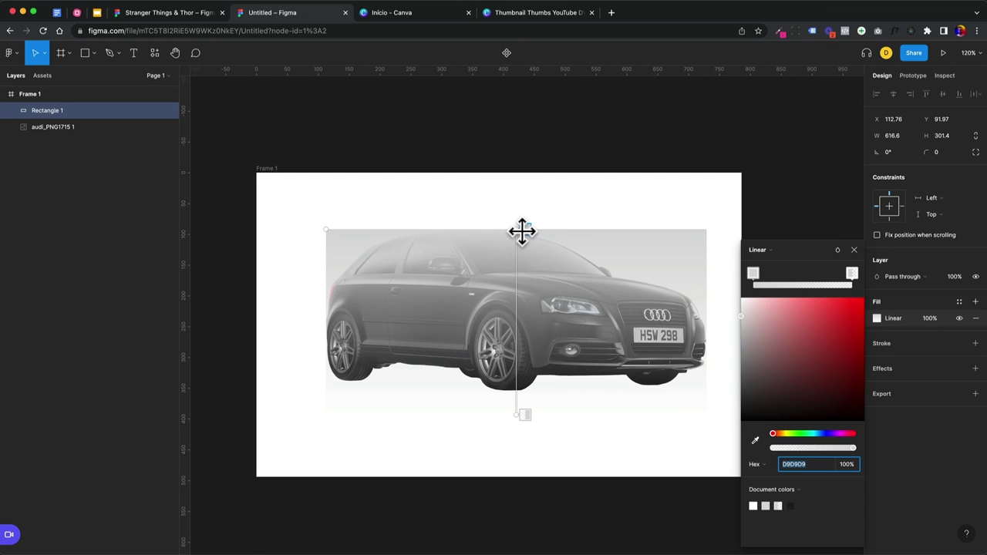
left_click(522, 230)
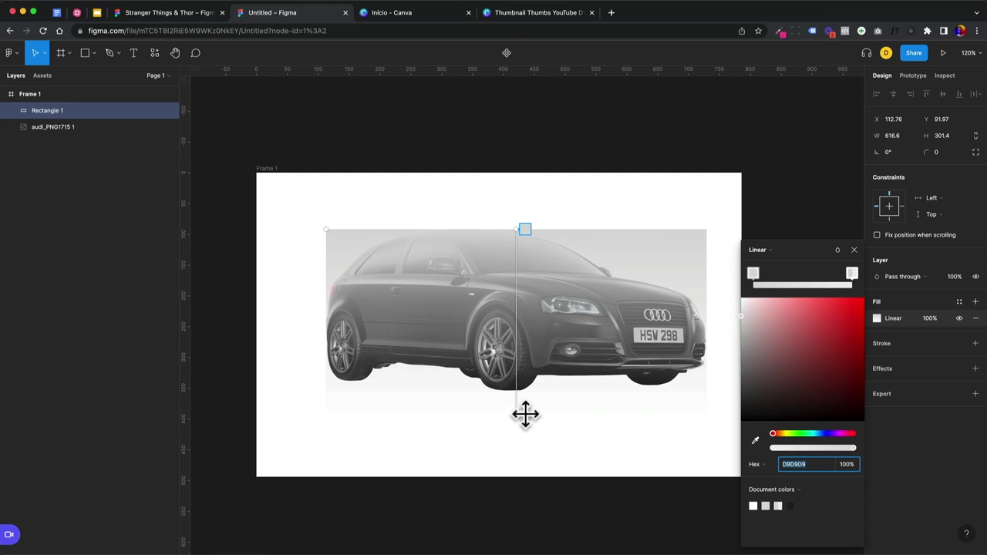
left_click(849, 275)
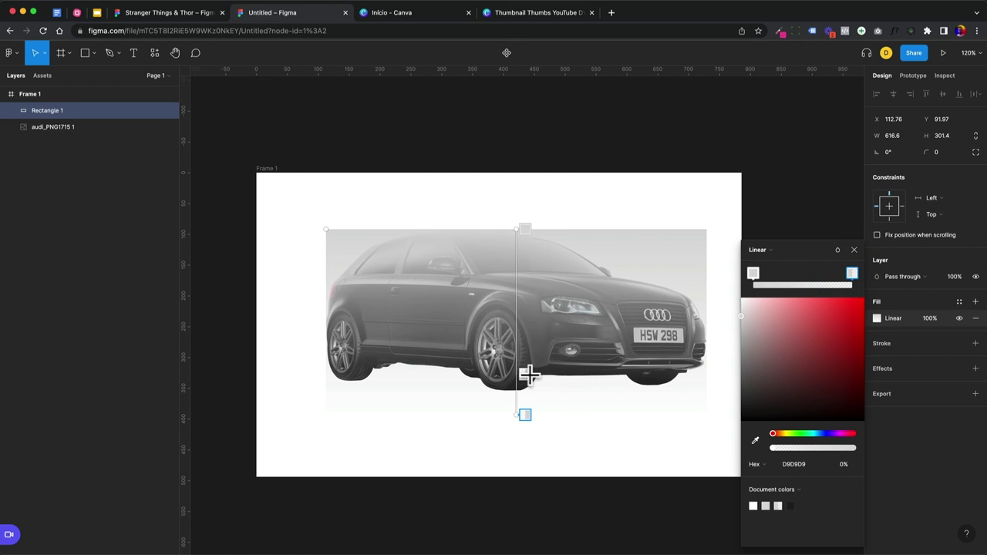
left_click(853, 249)
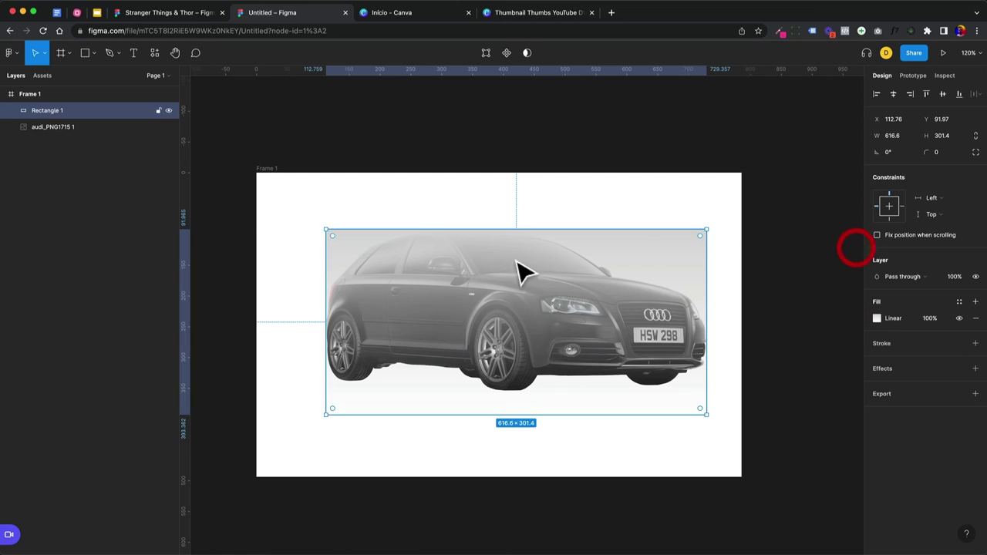
double_click(40, 110)
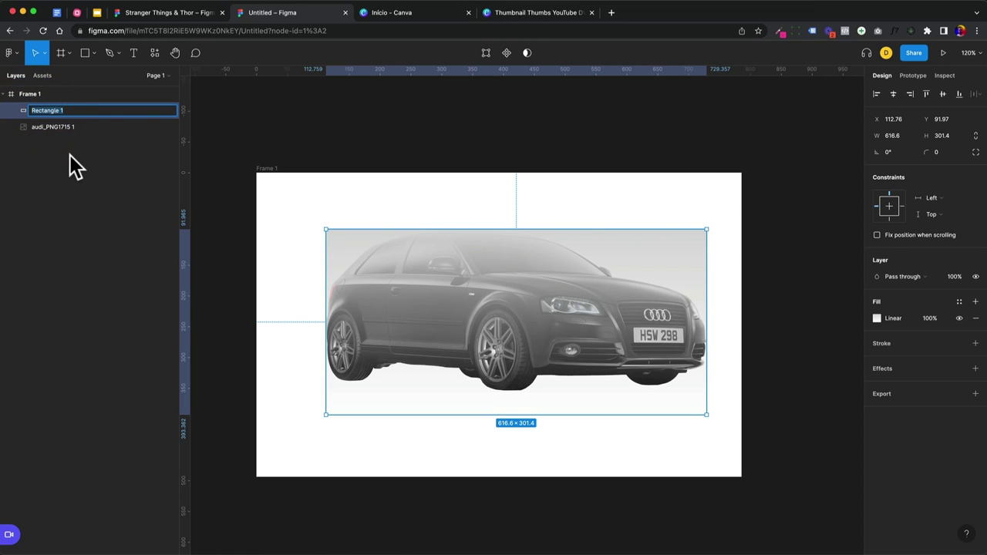
Step: Rename the rectangle to MASCARA and move the car image layer above it
type("MASC")
type("AR")
key("Return")
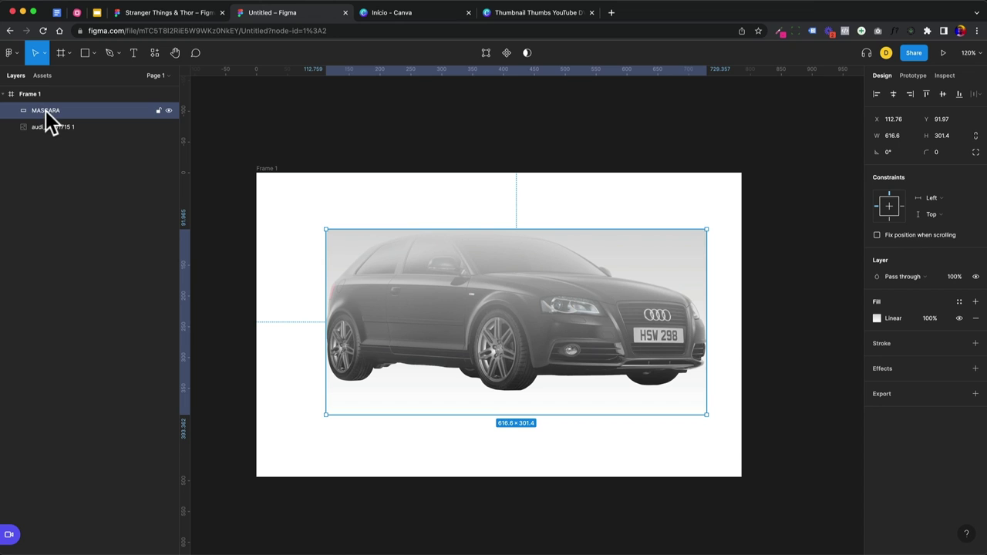
left_click_drag(50, 127, 50, 111)
left_click(416, 304)
left_click(54, 111)
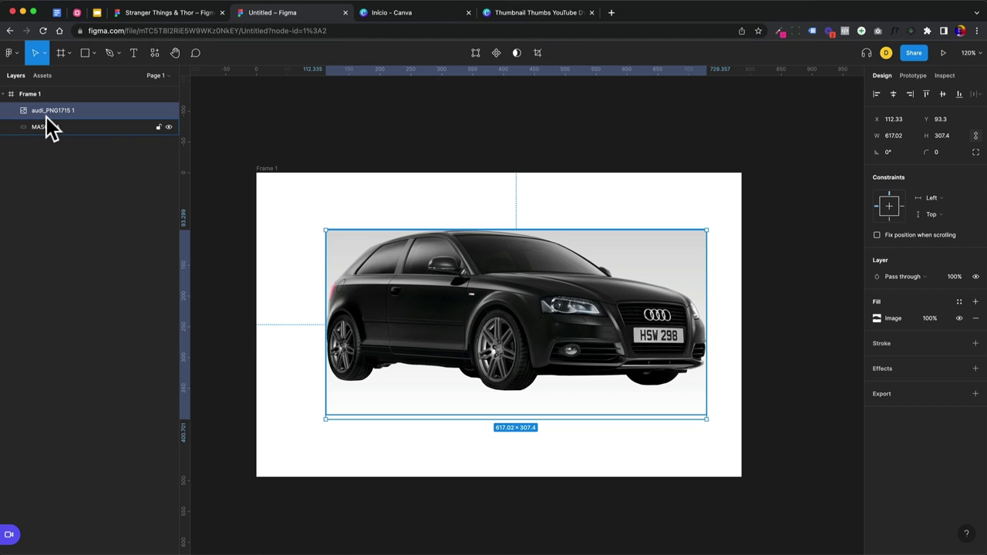
left_click(45, 128)
left_click(42, 110)
Step: Select the car image and MASCARA together and apply Use as mask
left_click(51, 127)
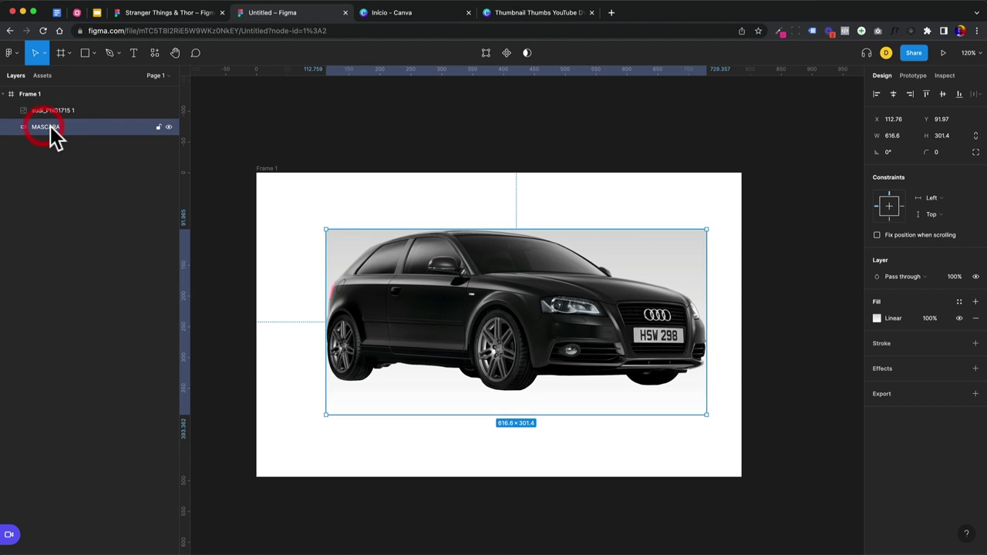
left_click(51, 111, "shift")
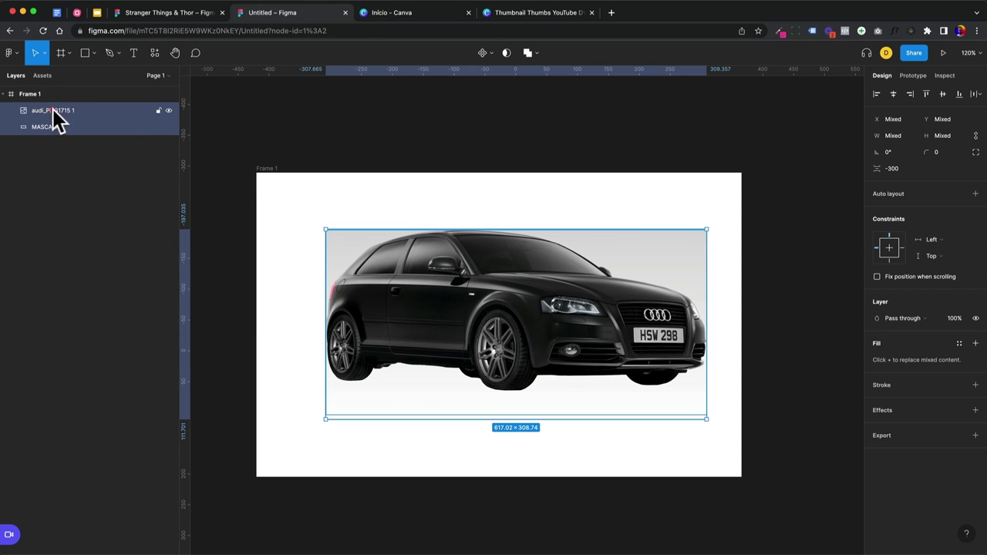
left_click_drag(287, 213, 502, 395)
right_click(498, 254)
mouse_move(528, 299)
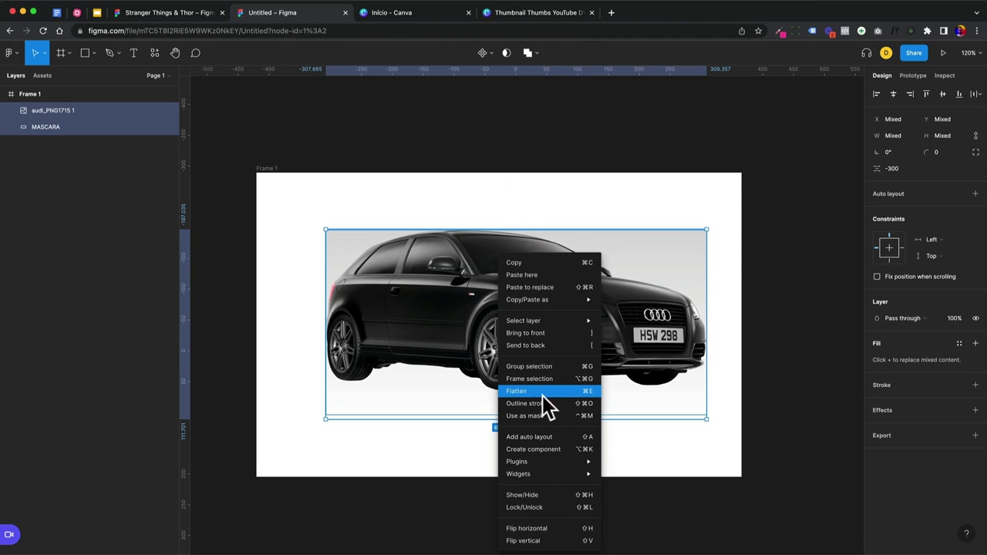
left_click(543, 417)
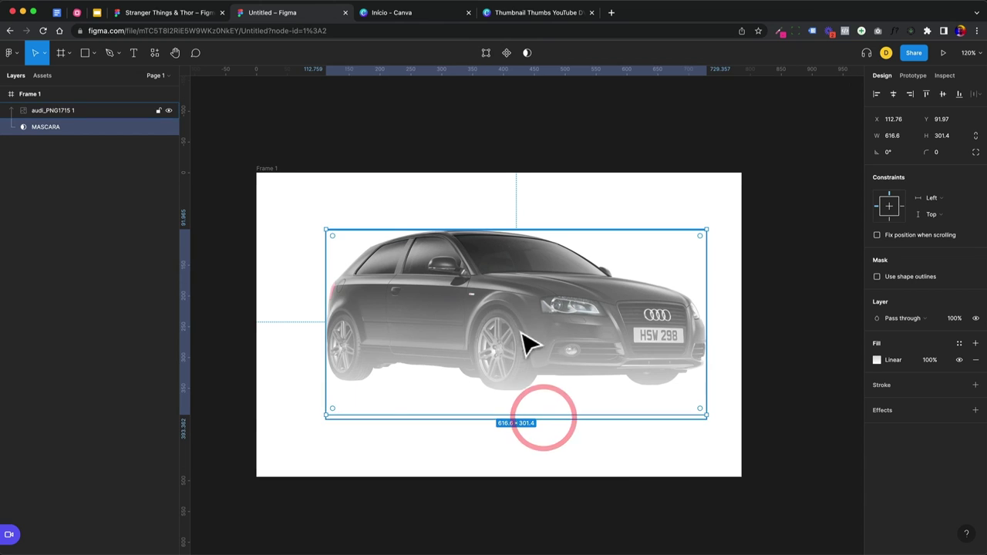
left_click(751, 401)
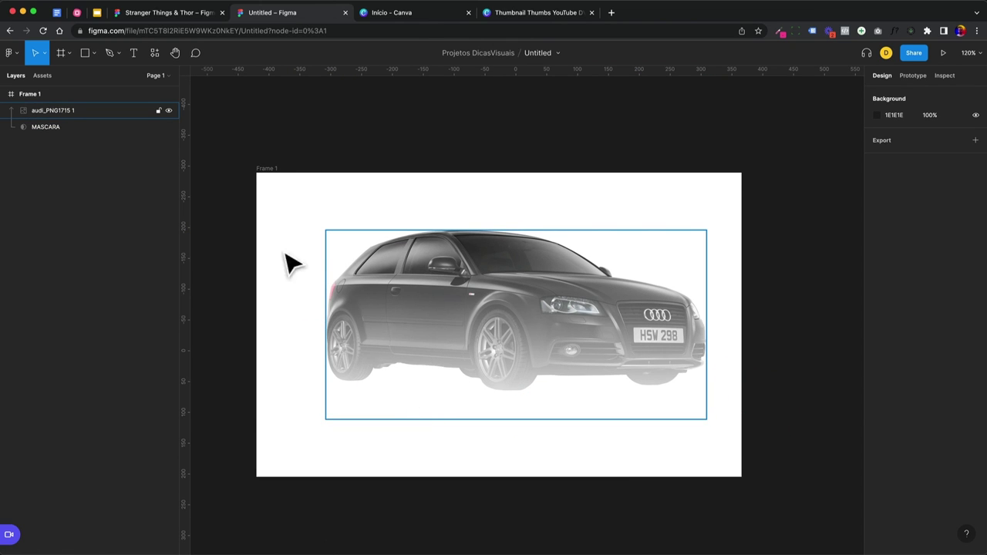
left_click(39, 110)
left_click(42, 127, "shift")
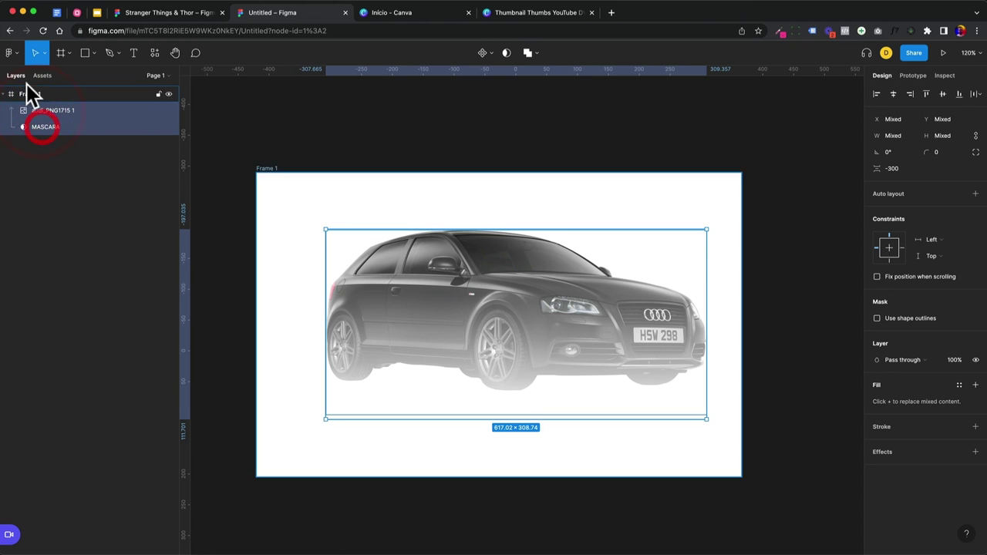
Step: Group the masked Audi image with MASCARA and name the group CARRO
right_click(52, 113)
left_click(86, 200)
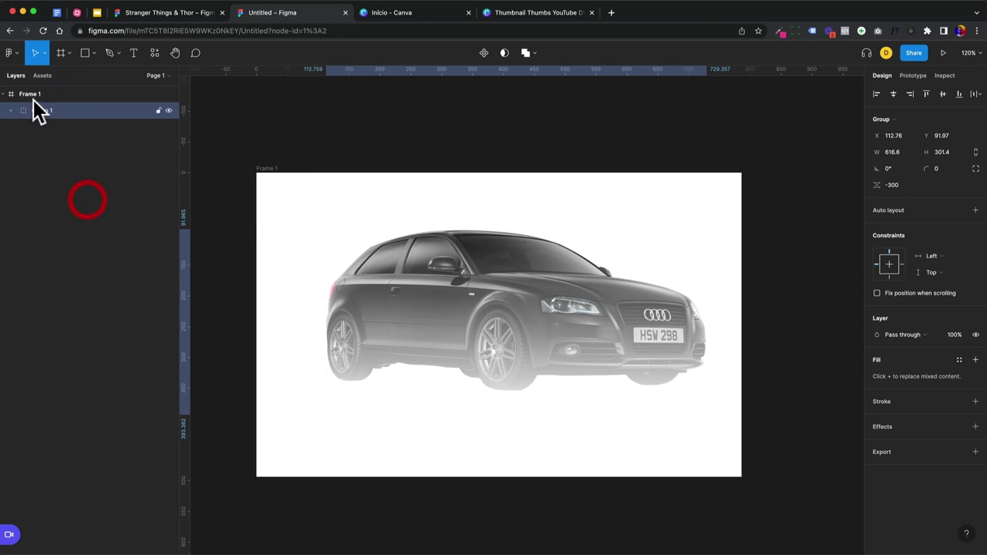
double_click(39, 110)
type("CARRO")
key("Return")
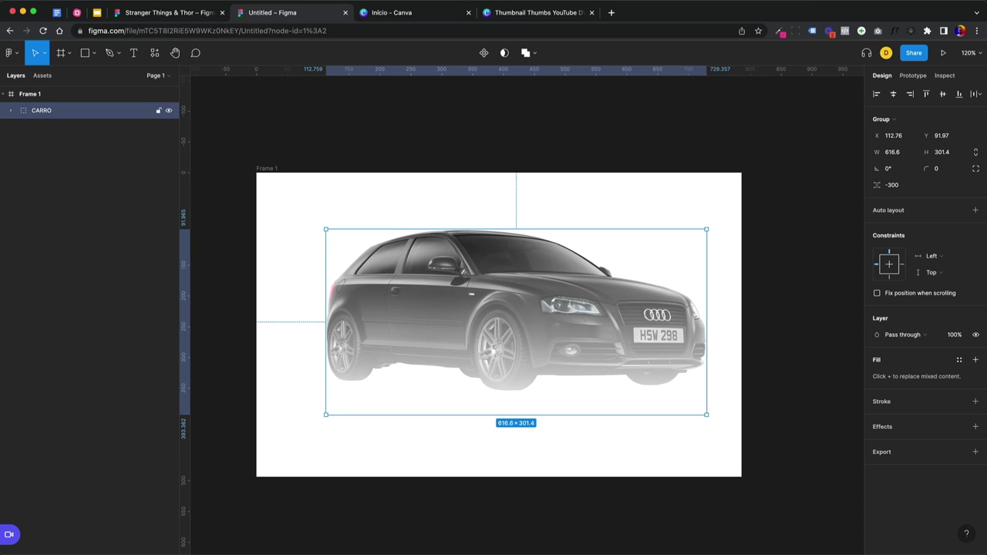
Step: Select Frame 1 and bring up its fill colour
left_click(357, 193)
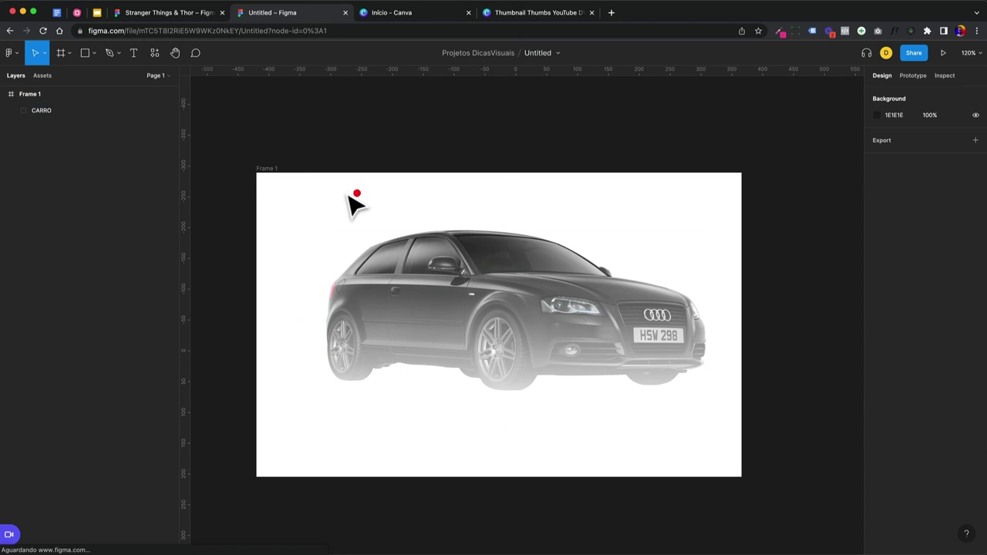
left_click(266, 168)
left_click(876, 335)
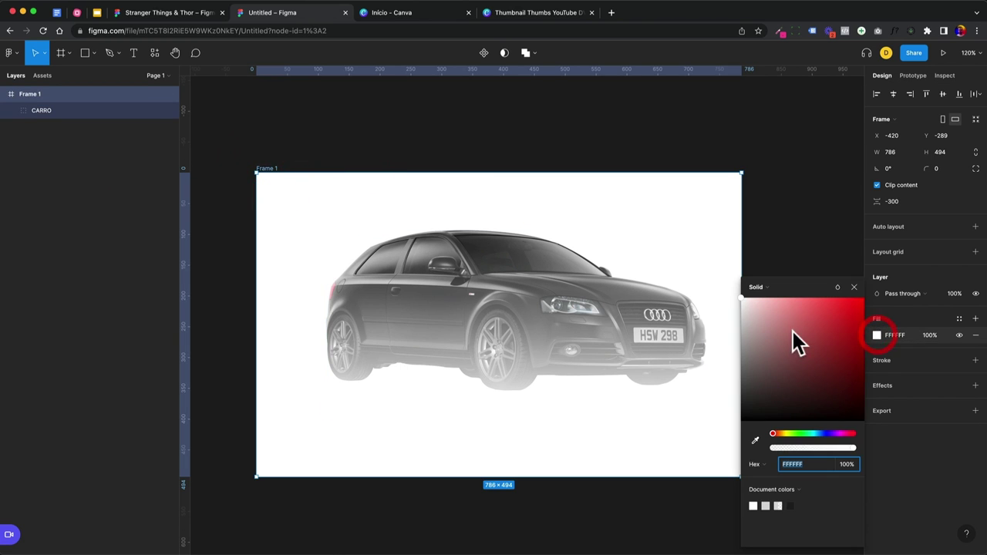
Step: Change Frame 1's fill to red D95959, then reselect the CARRO group
left_click_drag(787, 330, 813, 318)
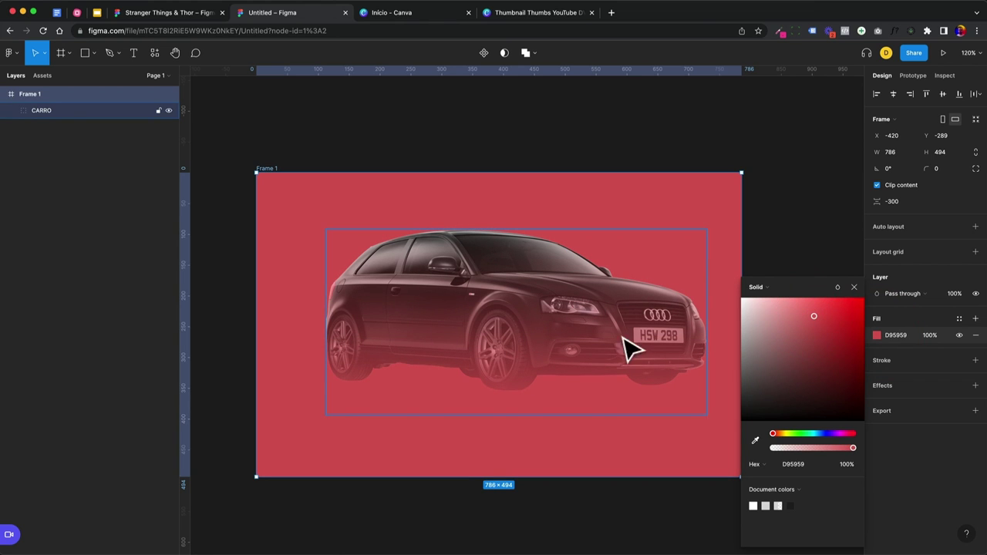
left_click(854, 287)
left_click(471, 284)
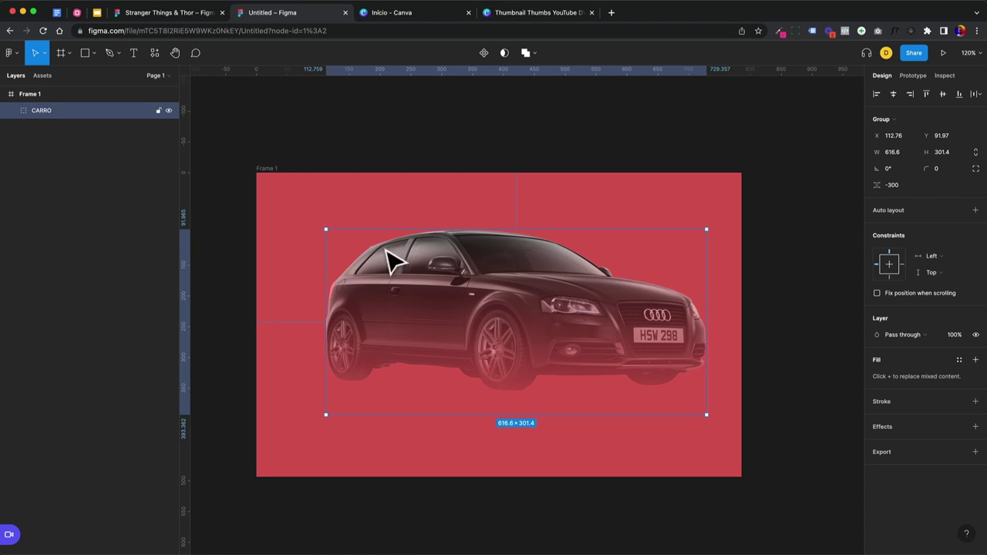
Step: Make MASCARA's linear gradient red at the top stop and fully transparent at the other
left_click(11, 110)
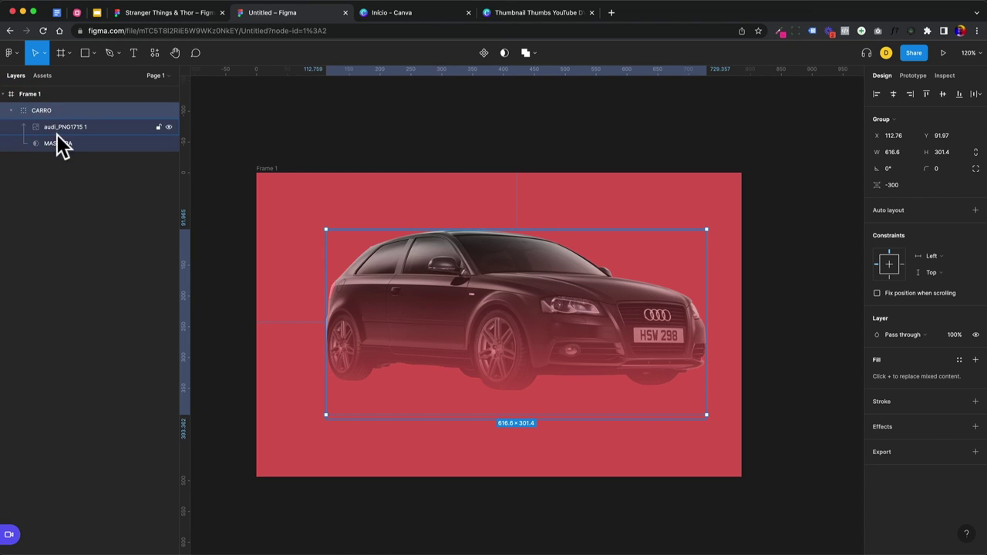
left_click(60, 144)
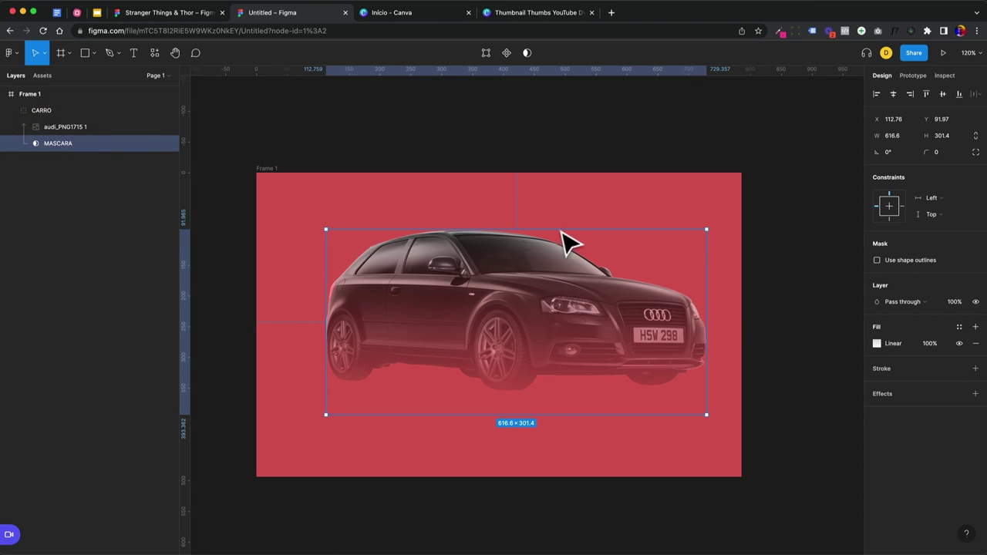
left_click(876, 344)
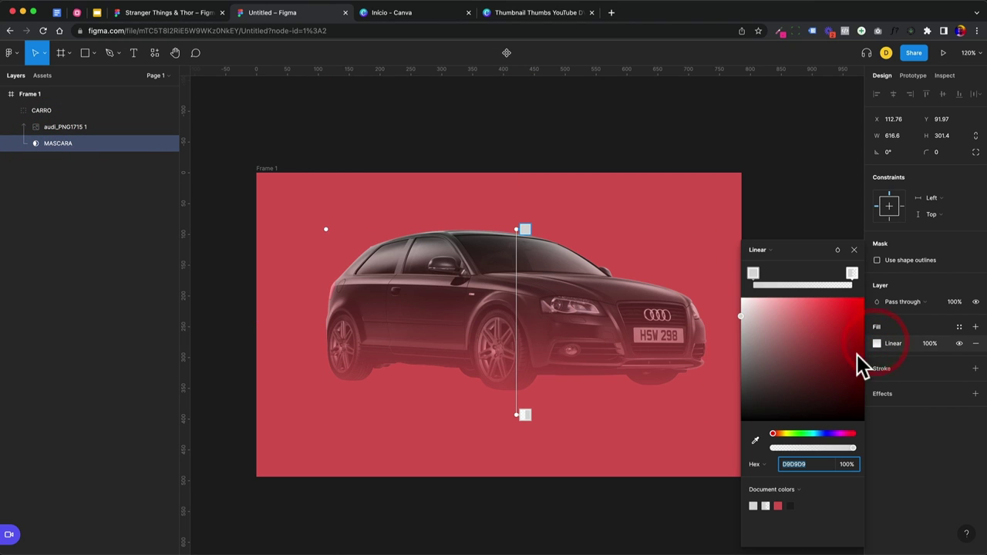
left_click(525, 229)
left_click(839, 308)
left_click_drag(840, 308, 852, 301)
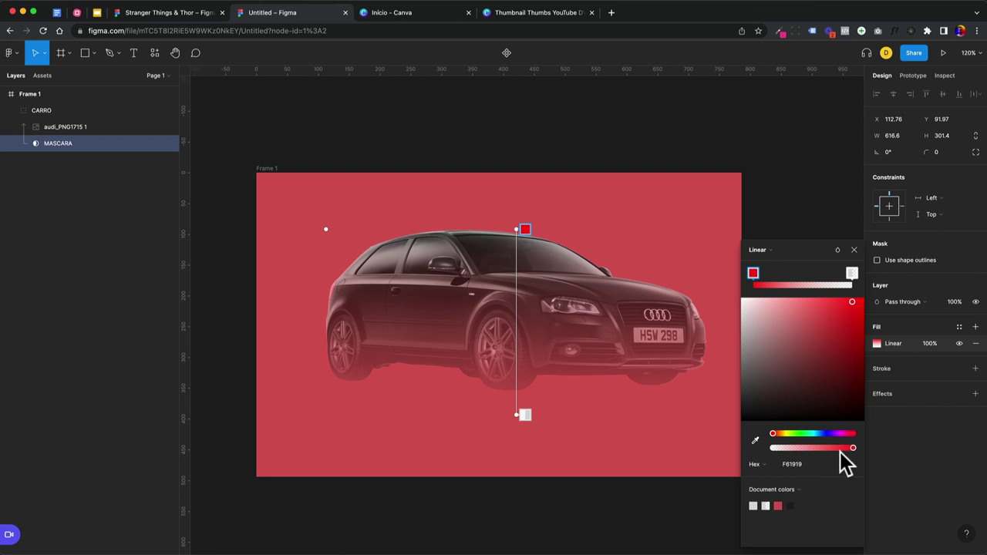
mouse_move(852, 448)
left_mouse_down()
mouse_move(789, 448)
mouse_move(856, 446)
left_mouse_up()
left_click(851, 273)
left_click_drag(778, 448, 796, 448)
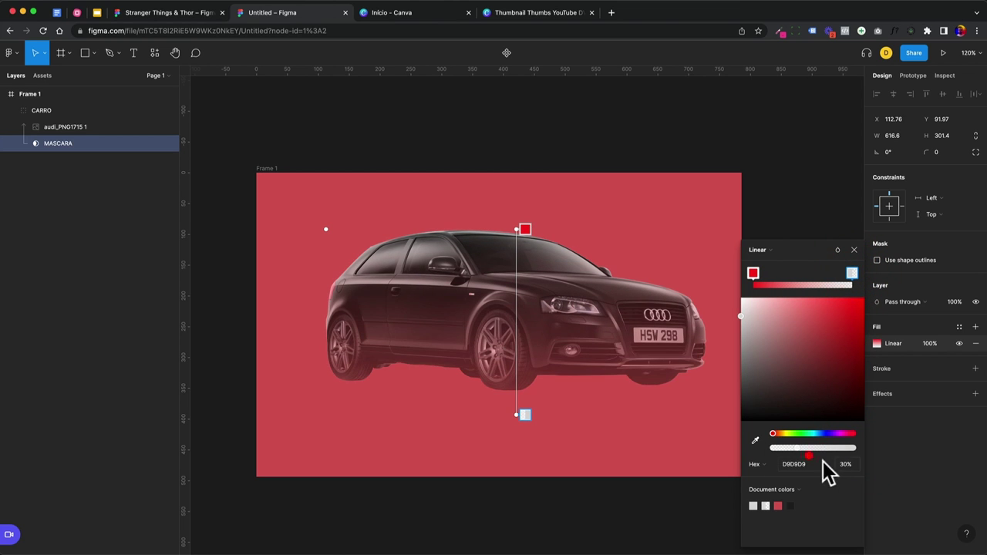
left_click_drag(798, 448, 758, 447)
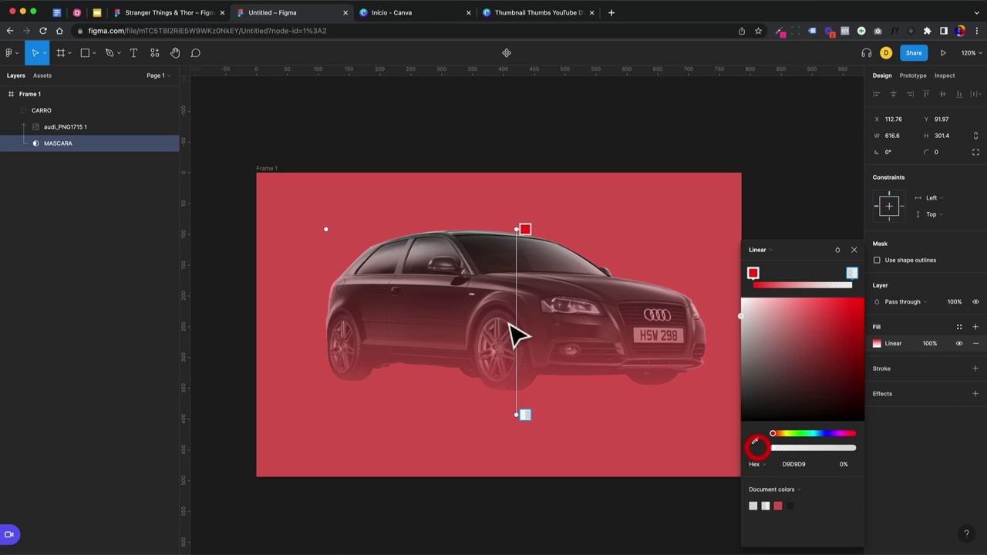
Step: Drag the gradient handles horizontally so the car's rear fades into the red background
left_click_drag(524, 415, 337, 307)
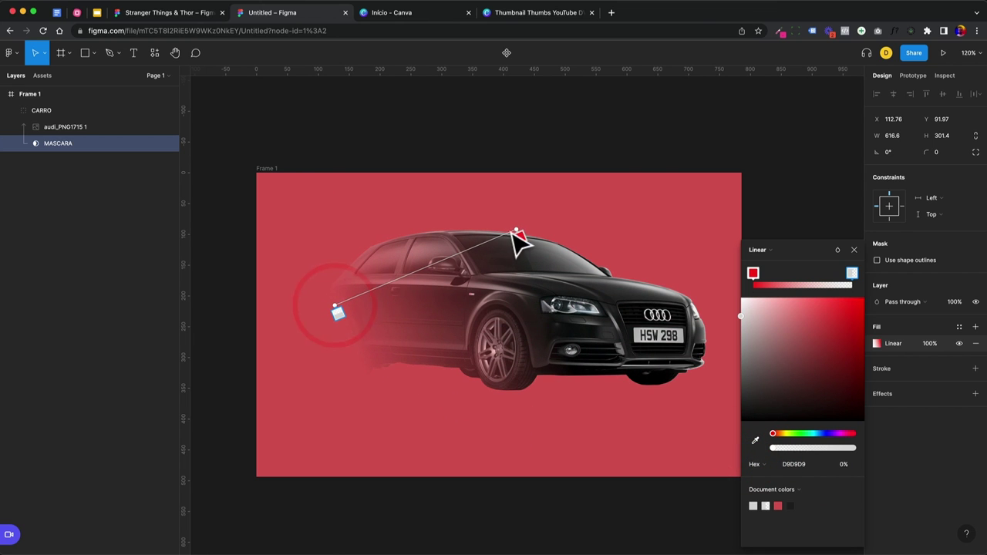
left_click_drag(517, 232, 491, 317)
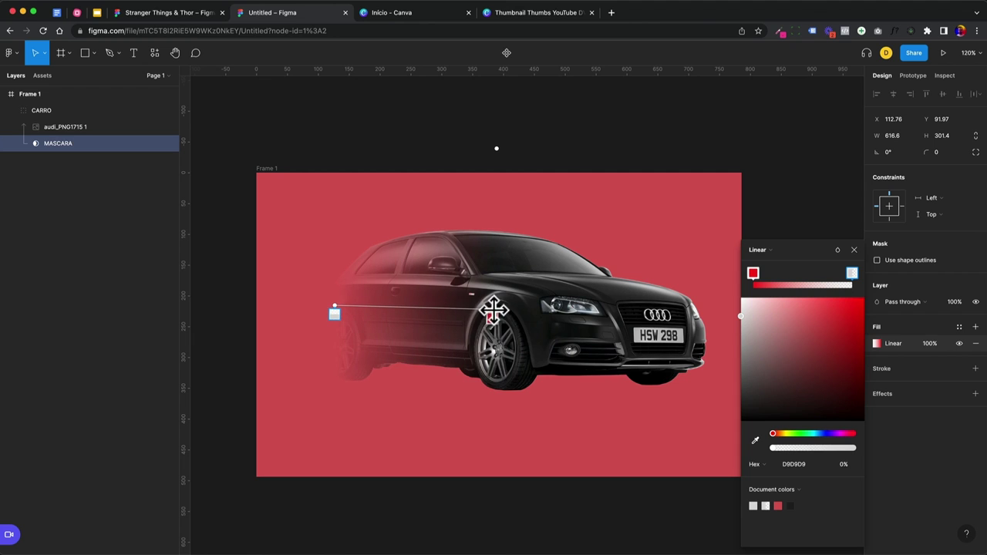
left_click_drag(340, 306, 348, 306)
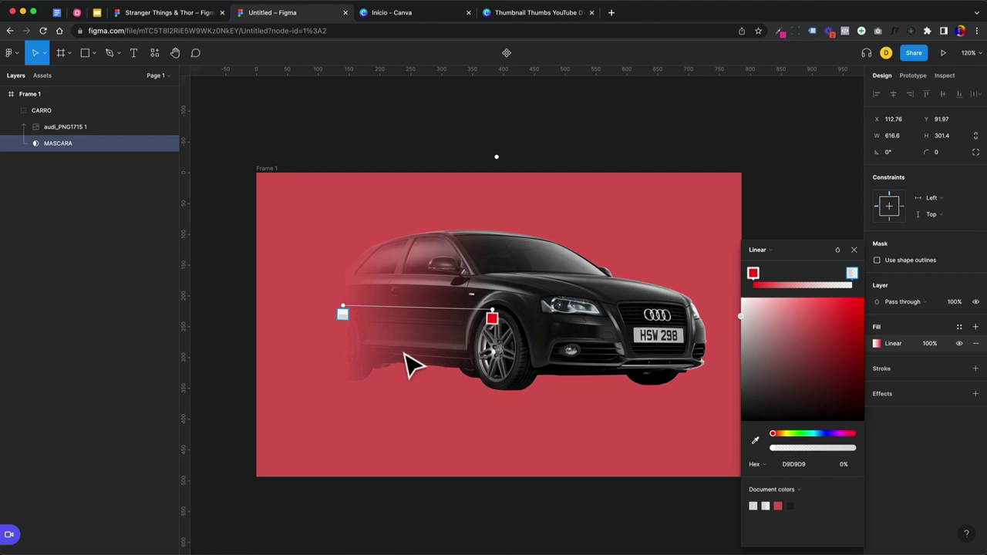
left_click(854, 250)
left_click(799, 275)
left_click(629, 326)
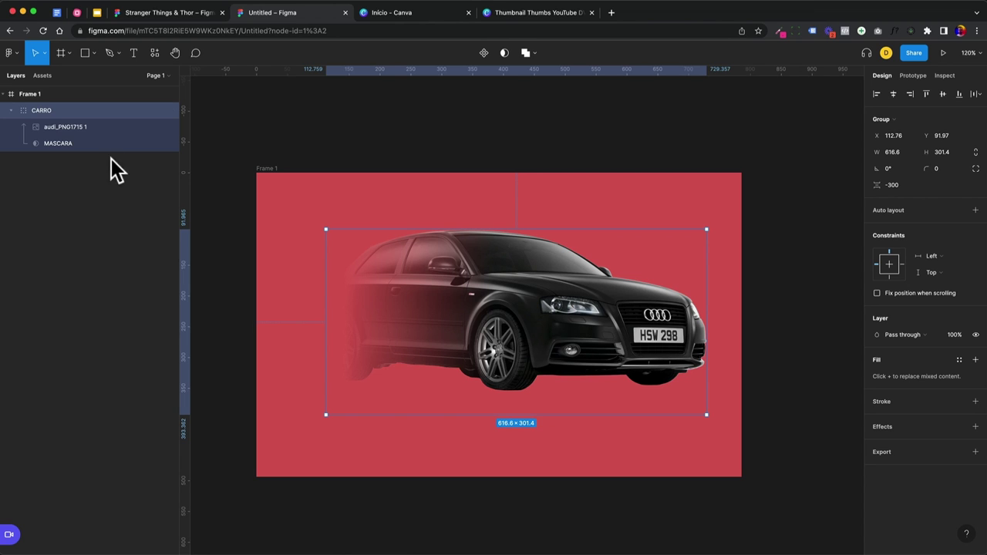
Step: Draw a grey circle, Ellipse 1, over the car and try it inside the CARRO group
left_click(104, 128)
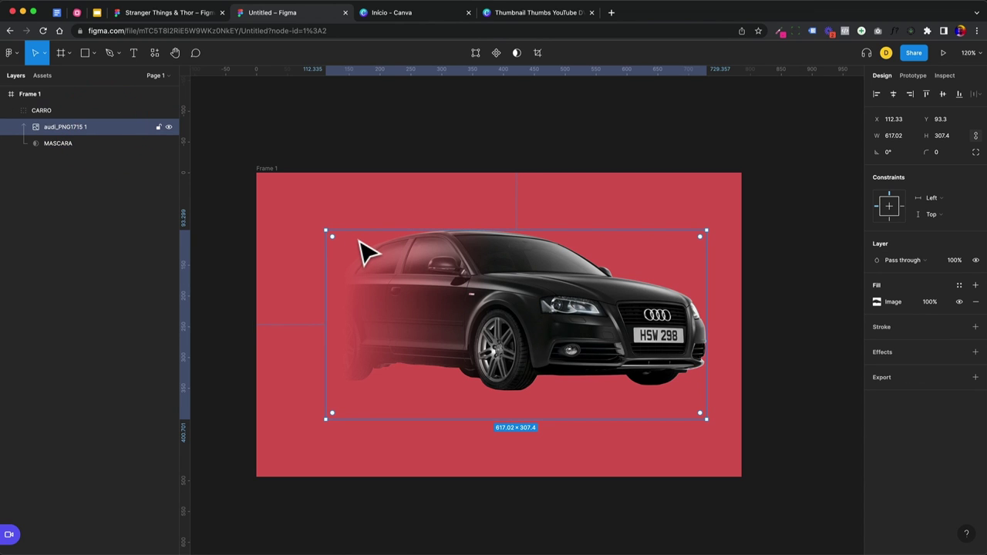
left_click_drag(426, 302, 471, 358)
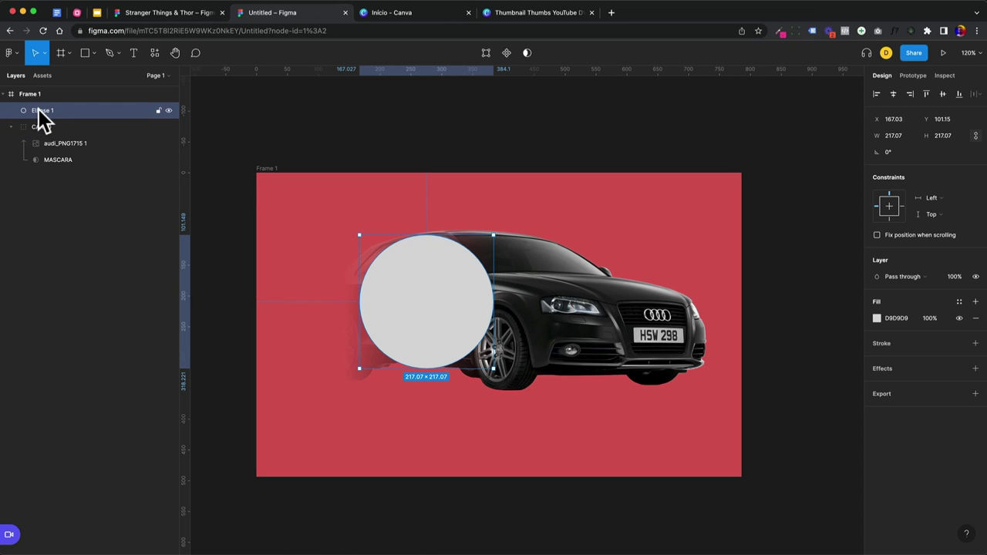
left_click_drag(41, 108, 48, 154)
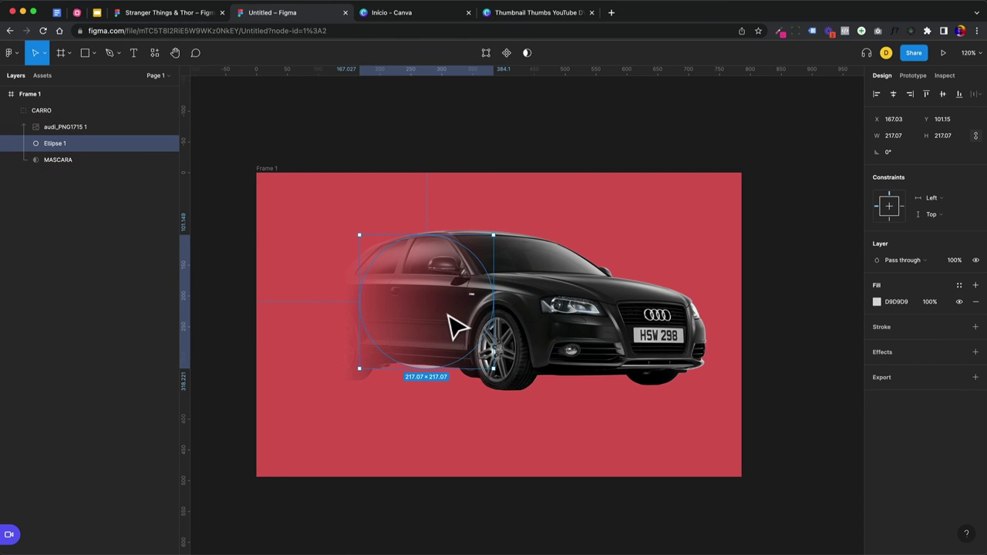
left_click_drag(449, 316, 403, 314)
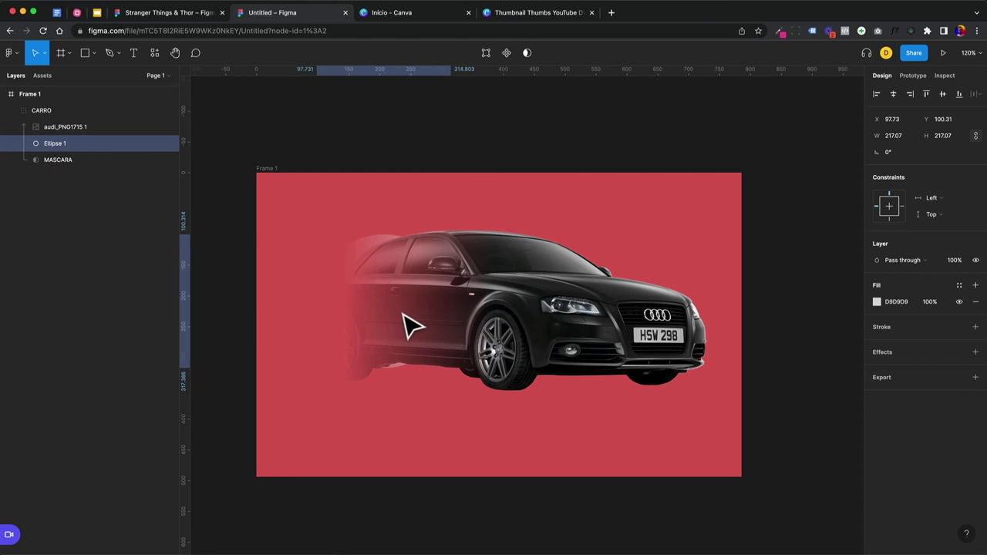
left_click(54, 128)
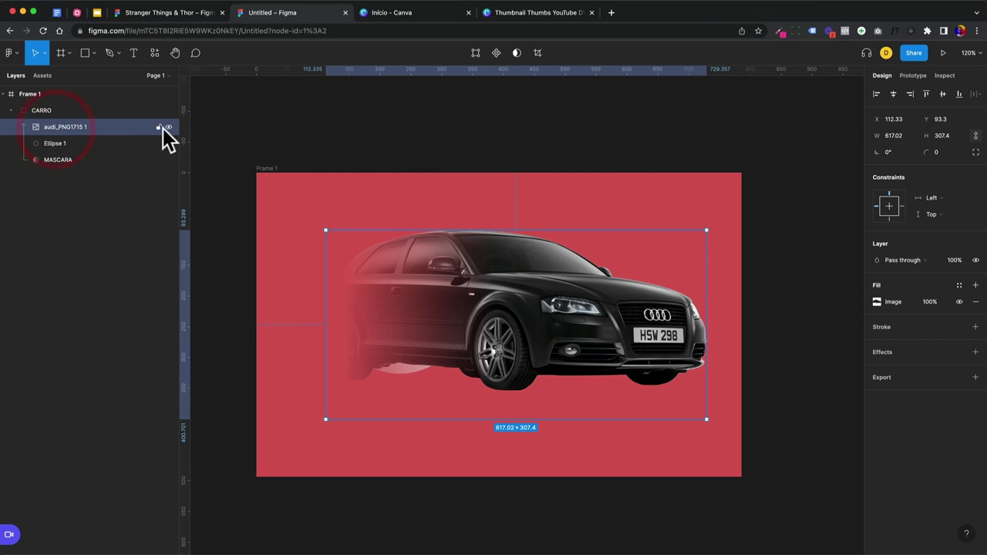
left_click(169, 127)
left_click_drag(430, 325, 396, 308)
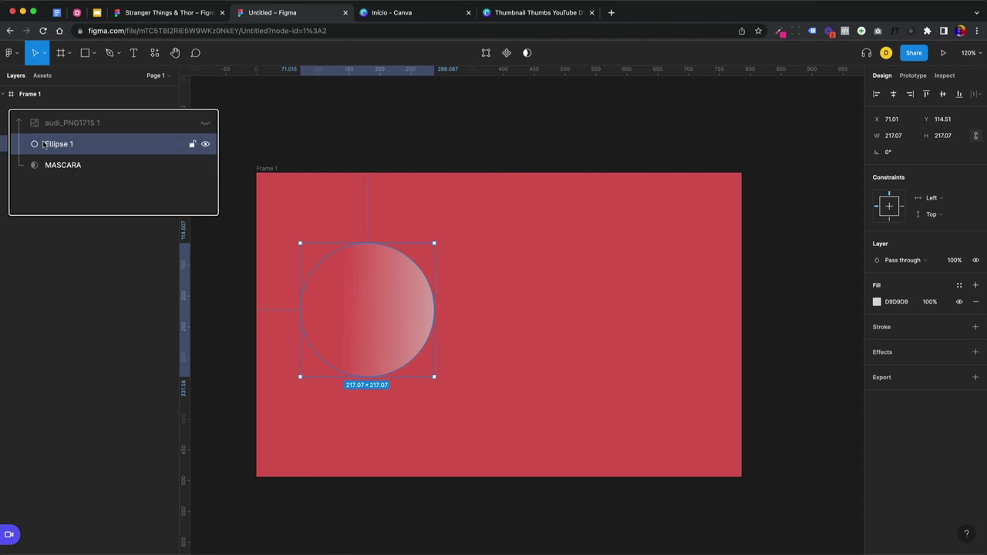
left_click_drag(351, 291, 356, 288)
Step: Show the car again, take Ellipse 1 out of CARRO, move it top-right, then delete it
left_click(84, 129)
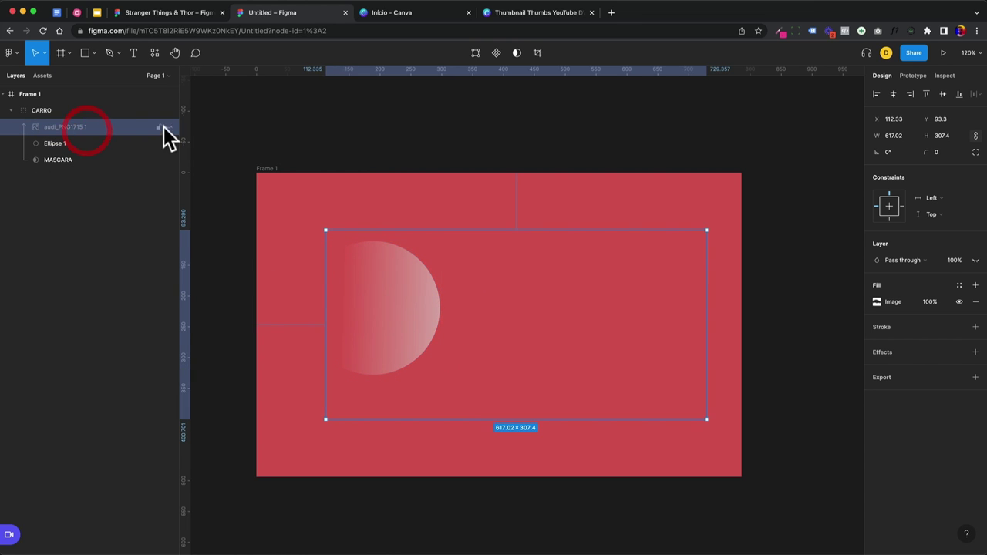
left_click(168, 127)
left_click(45, 143)
left_click_drag(71, 124, 70, 122)
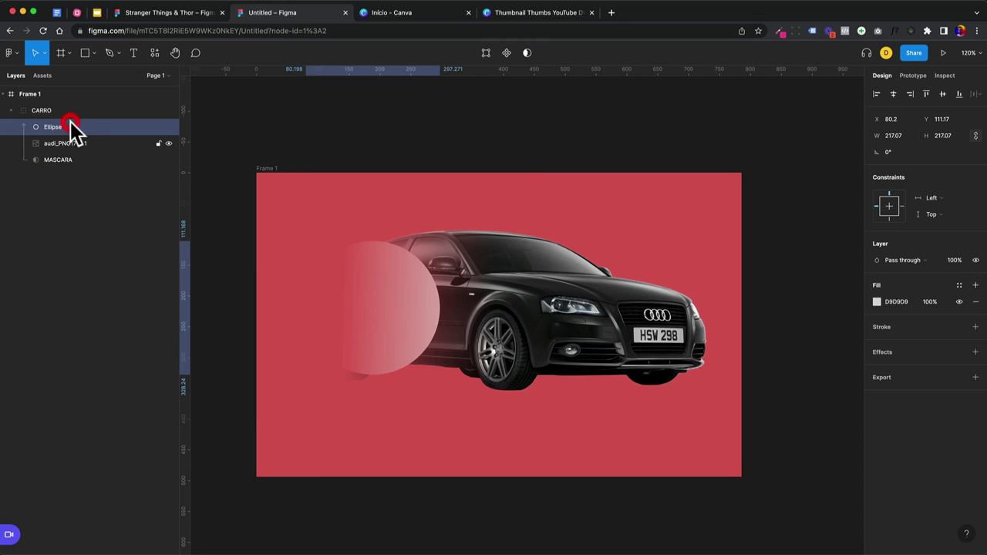
mouse_move(378, 320)
left_mouse_down()
mouse_move(347, 316)
mouse_move(441, 319)
mouse_move(374, 318)
left_mouse_up()
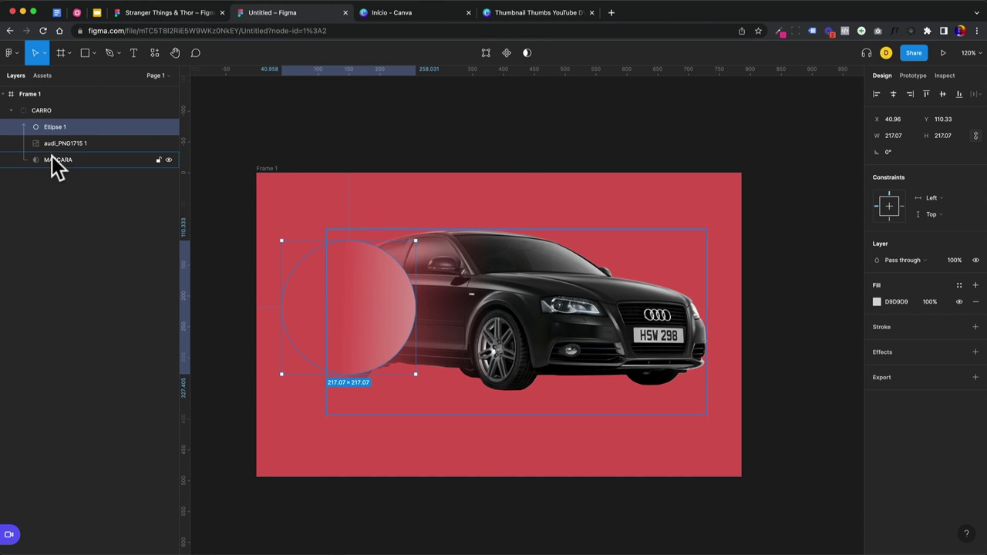
left_click(39, 108)
left_click(45, 125)
left_click_drag(54, 127, 48, 101)
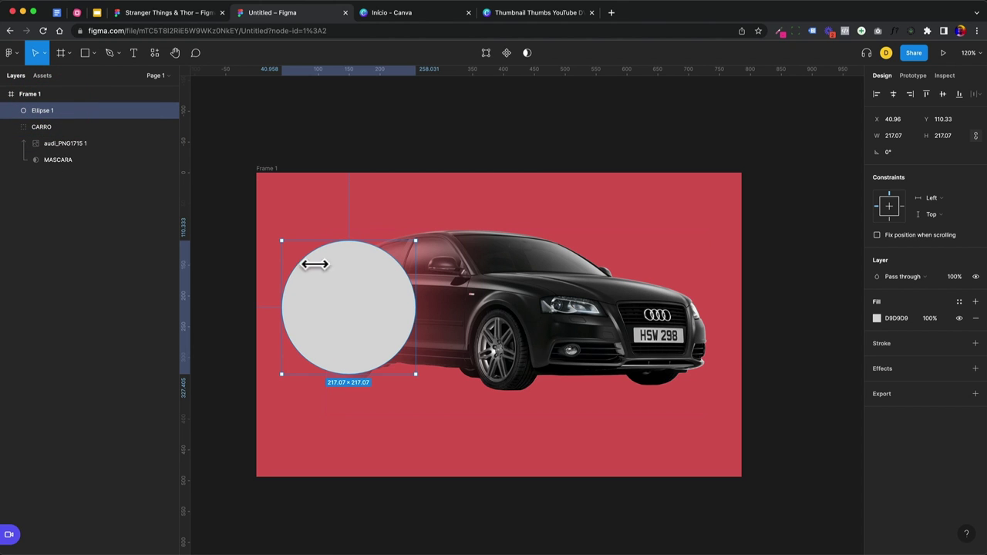
left_click_drag(348, 320, 593, 250)
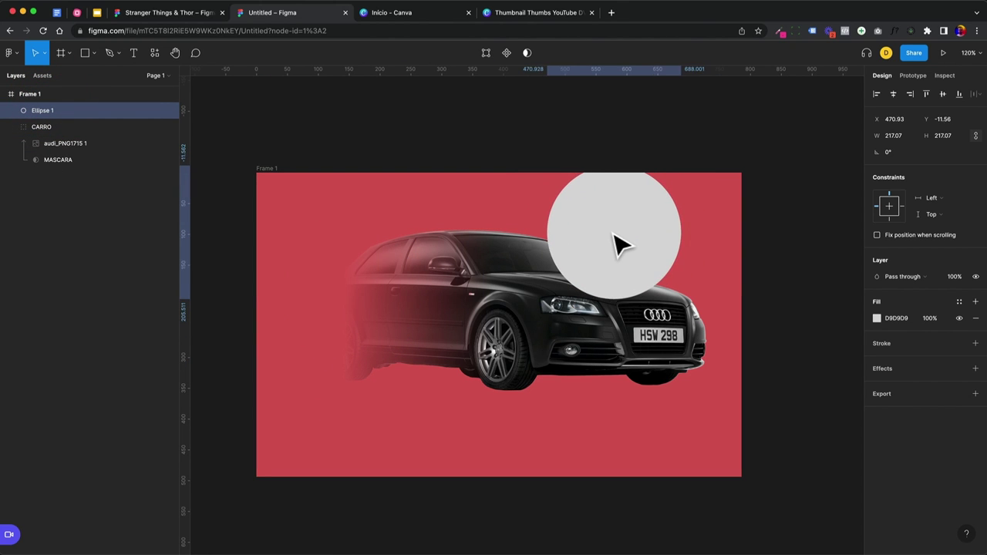
key("Delete")
Step: Nudge the CARRO group into its final position inside Frame 1
left_click(412, 269)
left_click_drag(514, 291, 505, 311)
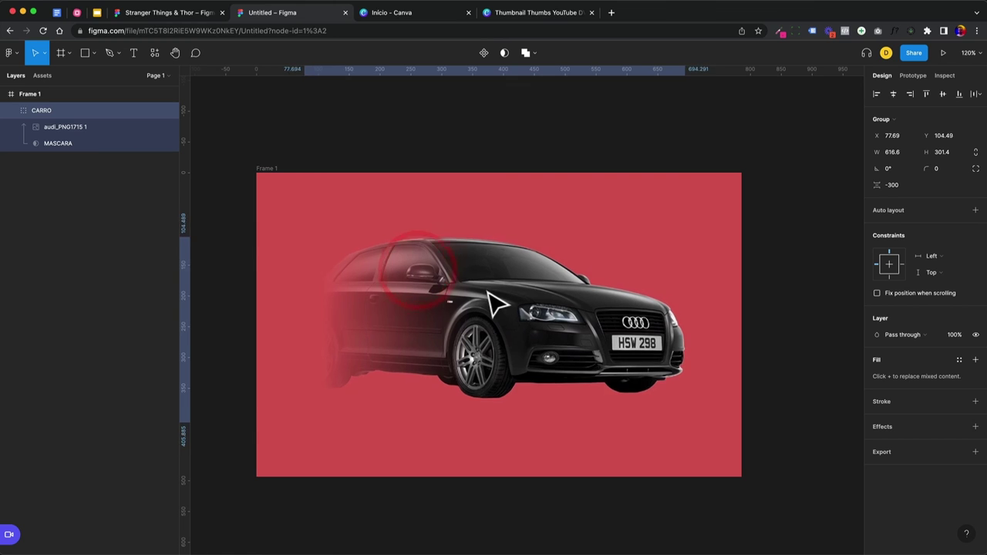
left_click(498, 293)
left_click_drag(363, 286, 351, 230)
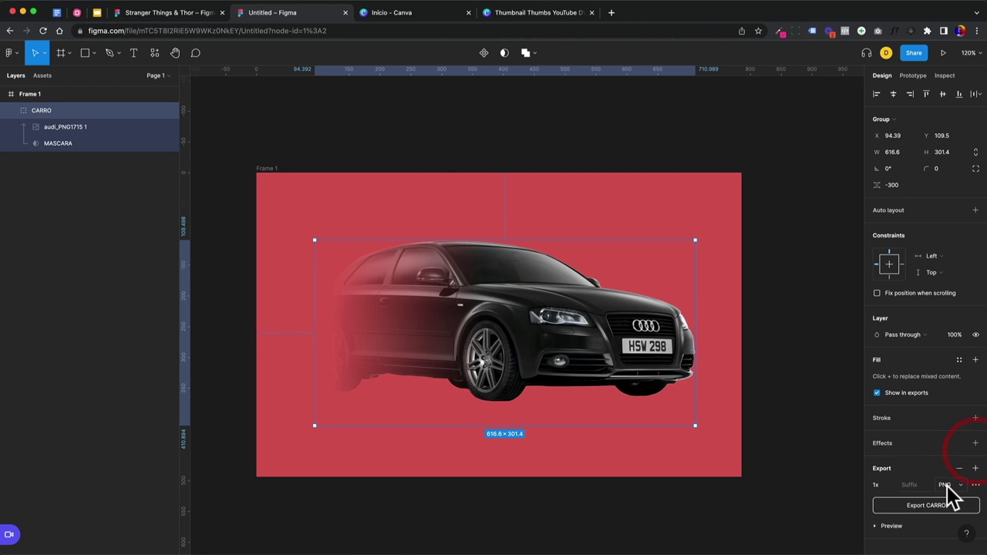
Step: Export CARRO as CARRO.png into the Desktop _LIVES folder, then open the Stranger Things & Thor file
left_click(952, 487)
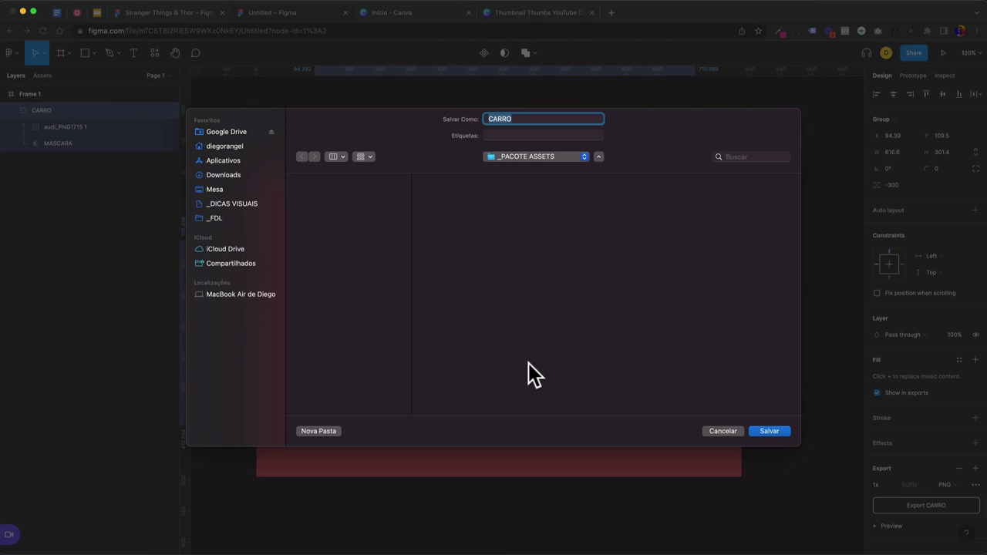
left_click(231, 188)
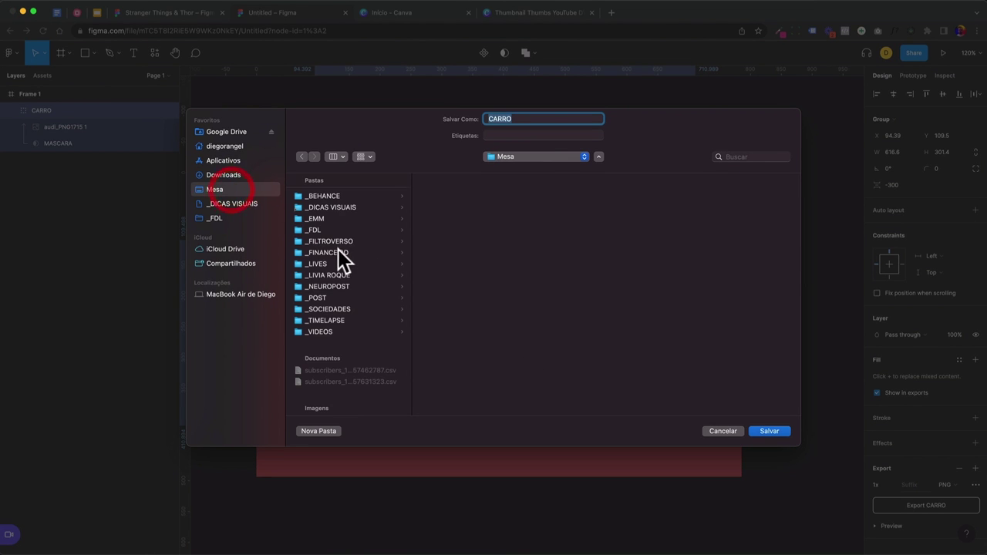
left_click(318, 262)
left_click(769, 431)
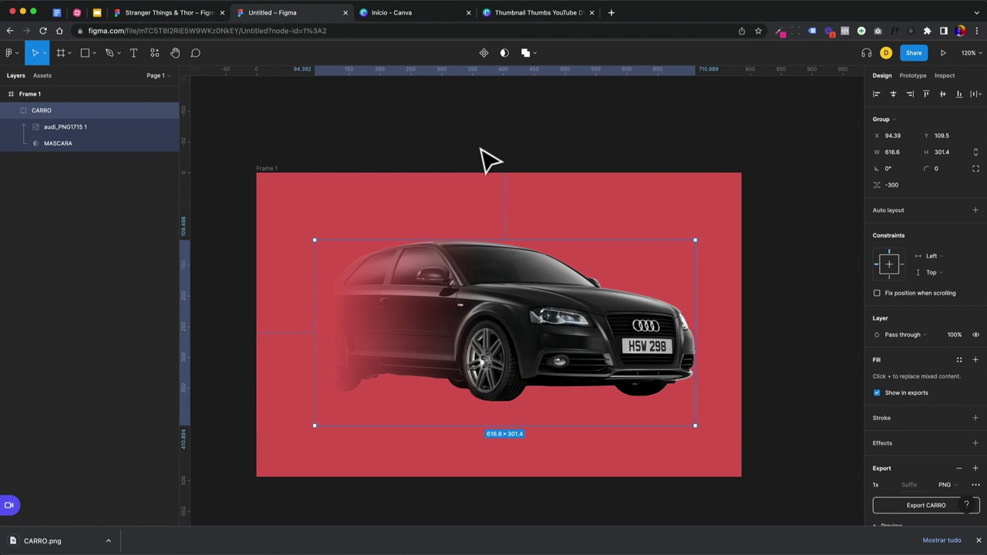
left_click(478, 147)
scroll(494, 185, "down", 5, "ctrl")
left_click(177, 17)
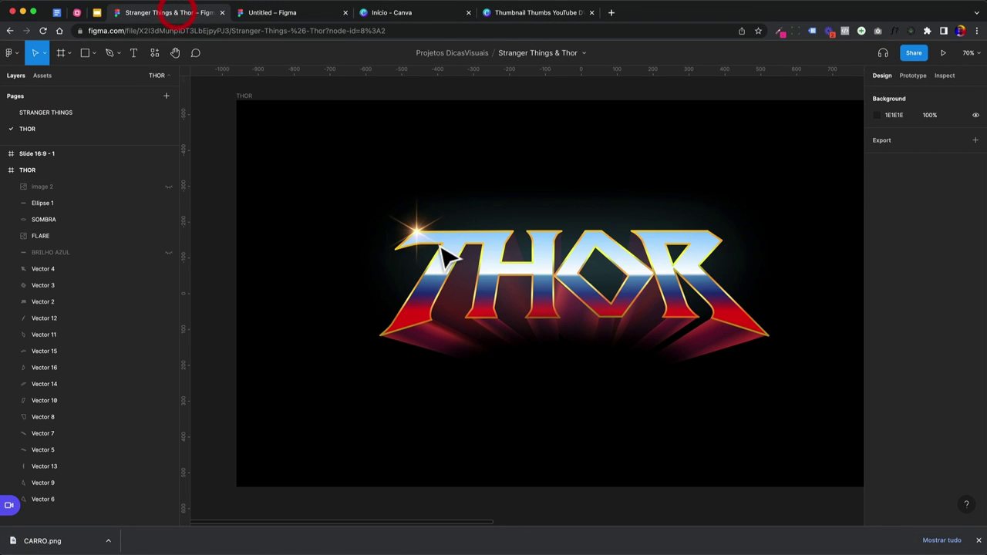
Step: In the Canva YouTube thumbnails design, add a blank page 2 and place CARRO.png on it
mouse_move(44, 541)
left_mouse_down()
mouse_move(208, 432)
mouse_move(363, 403)
mouse_move(668, 299)
mouse_move(662, 230)
left_mouse_up()
left_click(515, 17)
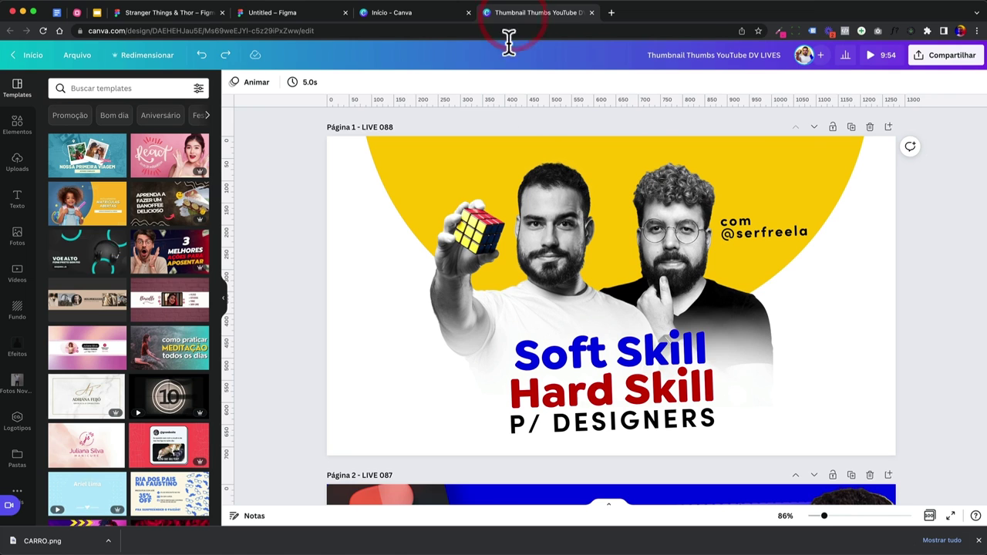
left_click(887, 126)
left_click(543, 249)
left_click_drag(73, 544, 416, 333)
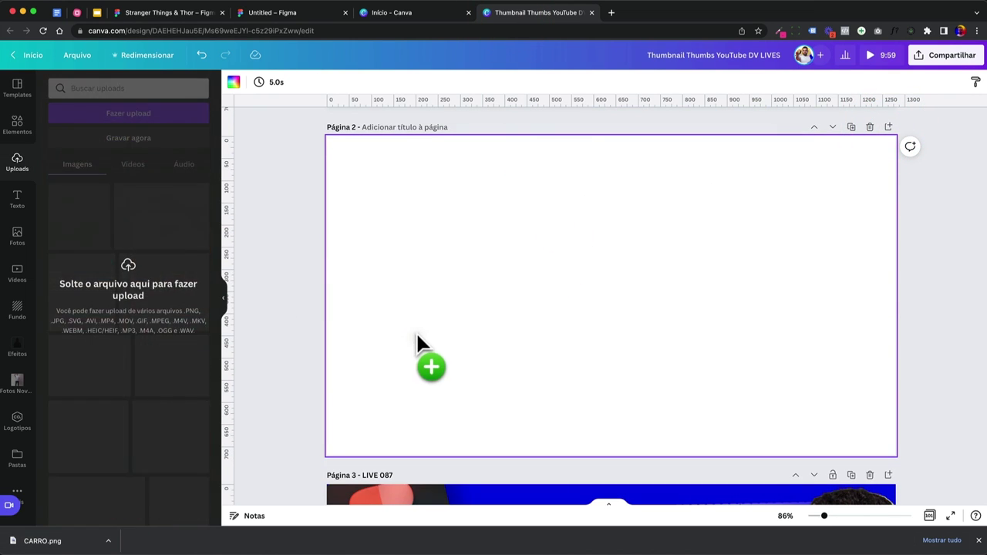
left_click(416, 259)
Step: Add a green rectangle on the page's left side and bring the car in front, shifted right
key("r")
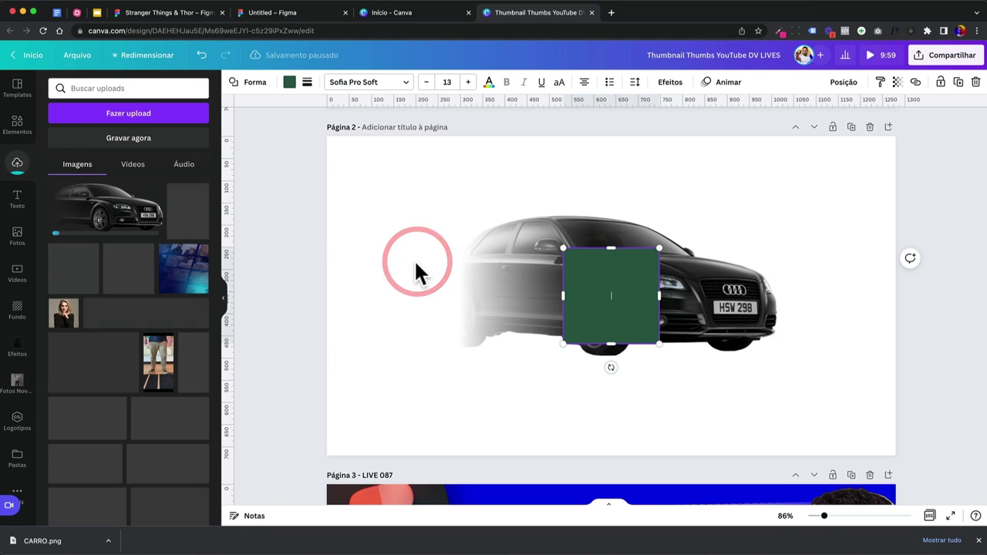
left_click_drag(564, 248, 447, 141)
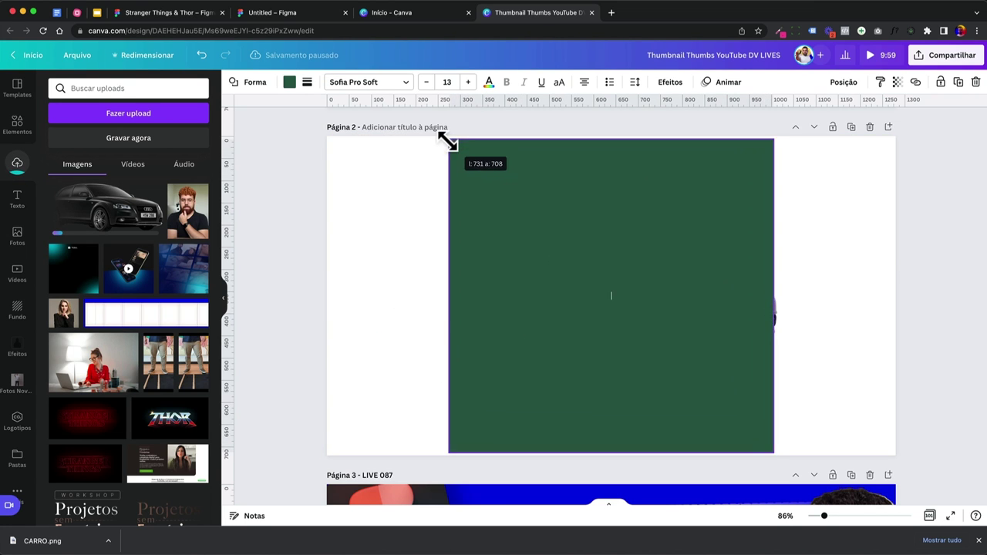
left_click_drag(543, 231, 354, 215)
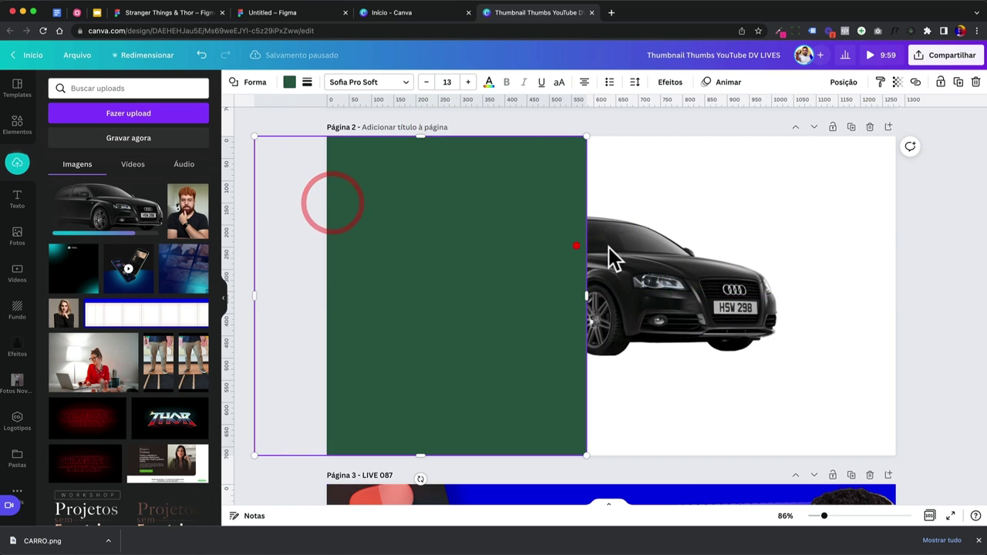
left_click(608, 254)
key("super+bracketright")
mouse_move(603, 273)
left_mouse_down()
mouse_move(700, 274)
mouse_move(625, 272)
left_mouse_up()
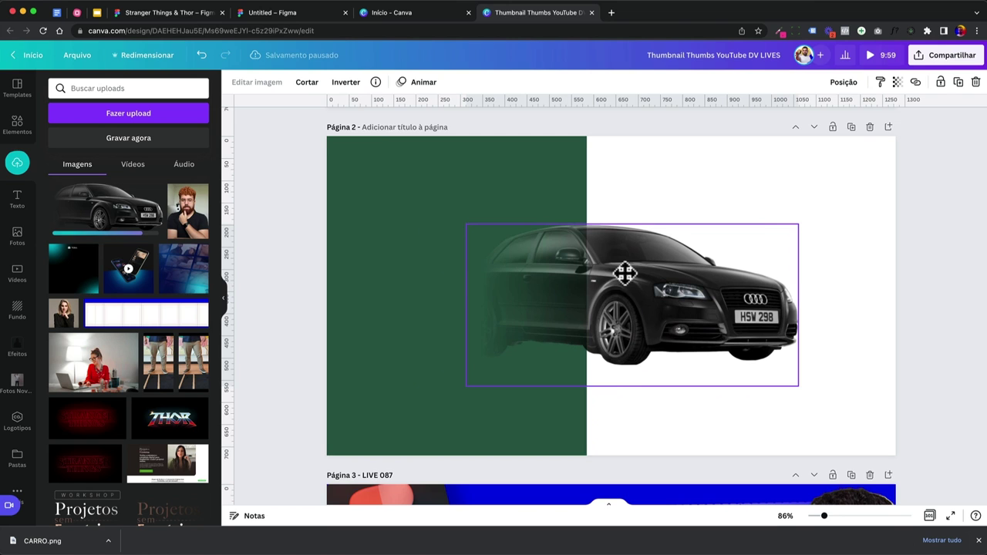
left_click(299, 14)
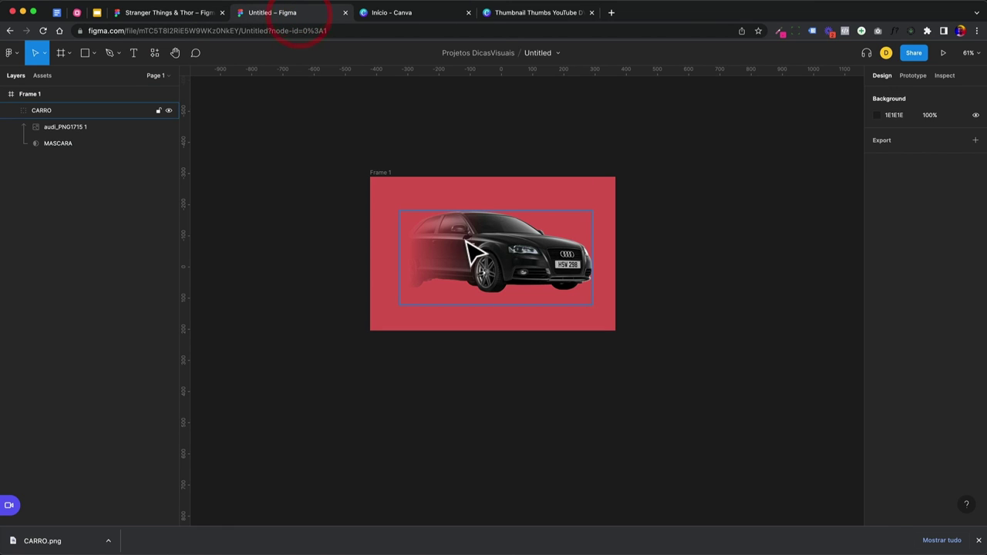
Step: Switch the MASCARA gradient fill to Radial and widen the fade to reveal more car
left_click(467, 244)
scroll(489, 245, "up", 3, "ctrl")
scroll(501, 257, "up", 2, "ctrl")
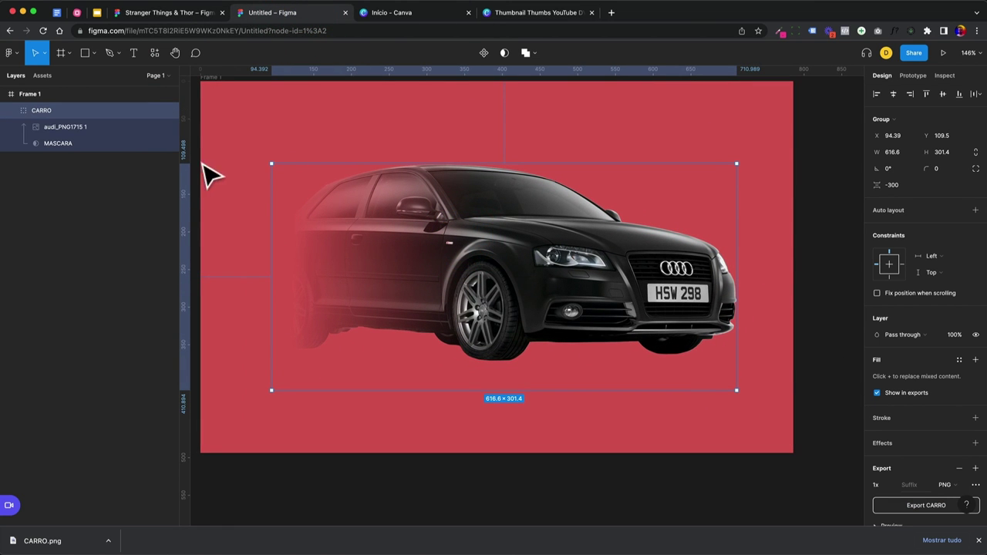
left_click(86, 144)
left_click(876, 344)
left_click(766, 221)
left_click(769, 233)
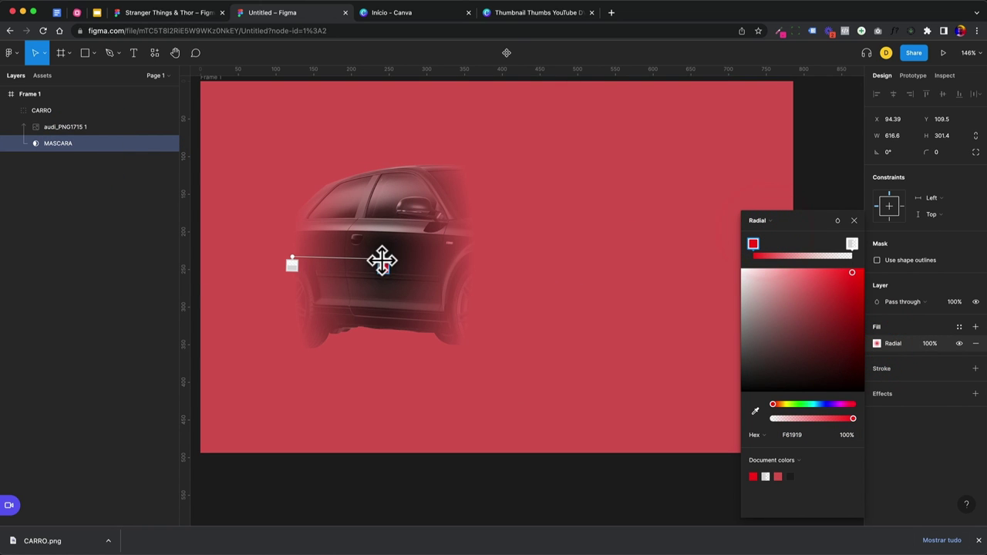
mouse_move(387, 262)
left_mouse_down()
mouse_move(529, 289)
mouse_move(608, 288)
mouse_move(577, 209)
mouse_move(472, 199)
mouse_move(459, 222)
left_mouse_up()
Step: Try an Angular gradient on MASCARA, rotating and shrinking it around the car
left_click(762, 220)
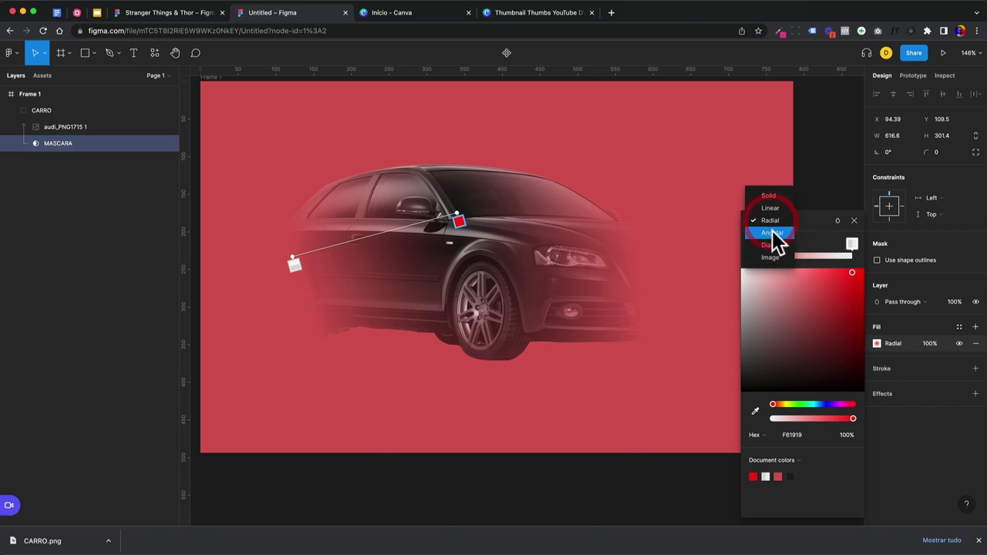
left_click(772, 233)
mouse_move(288, 255)
left_mouse_down()
mouse_move(286, 324)
mouse_move(306, 367)
mouse_move(264, 233)
left_mouse_up()
left_click_drag(280, 286, 260, 344)
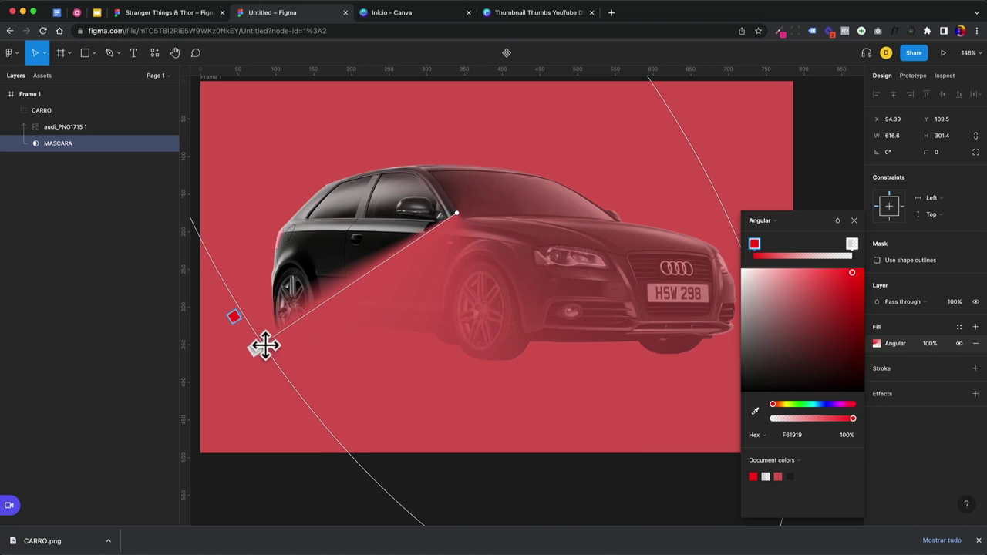
scroll(359, 346, "up", 2)
scroll(360, 346, "down", 8)
scroll(370, 332, "down", 3)
left_click_drag(285, 145, 299, 162)
Step: Return MASCARA to Linear and angle it so the car's lower rear corner fades out
left_click(757, 222)
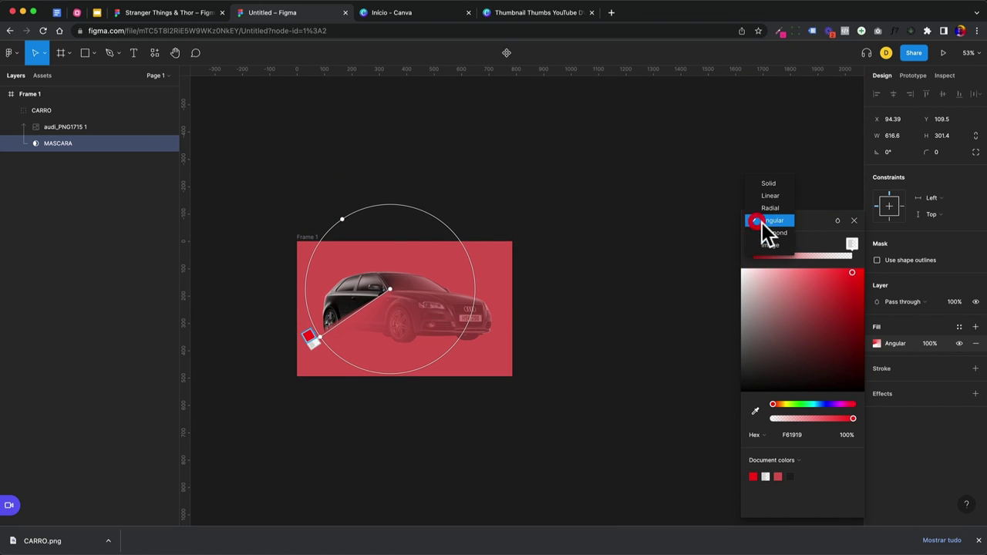
left_click(776, 195)
scroll(408, 304, "down", 1)
scroll(383, 300, "up", 5)
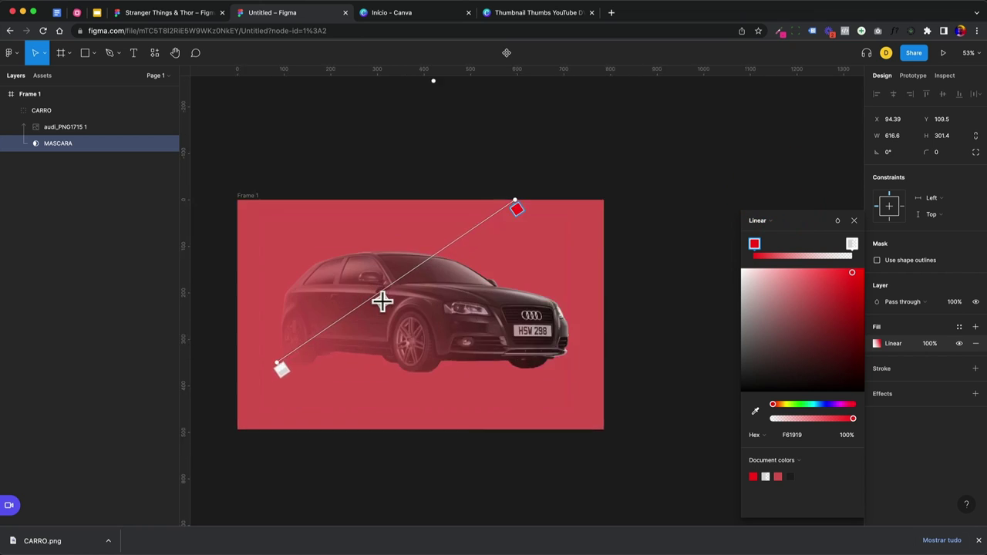
scroll(383, 300, "up", 5)
left_click_drag(612, 131, 350, 328)
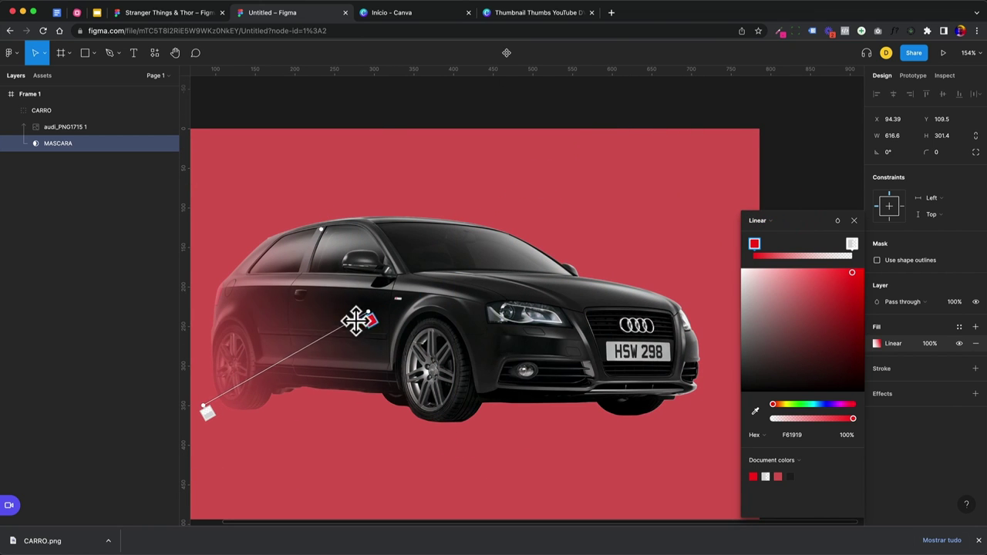
scroll(509, 322, "left", 2)
scroll(509, 322, "down", 1)
scroll(509, 323, "left", 1)
mouse_move(279, 369)
left_mouse_down()
mouse_move(322, 337)
mouse_move(305, 364)
left_mouse_up()
scroll(362, 366, "down", 1)
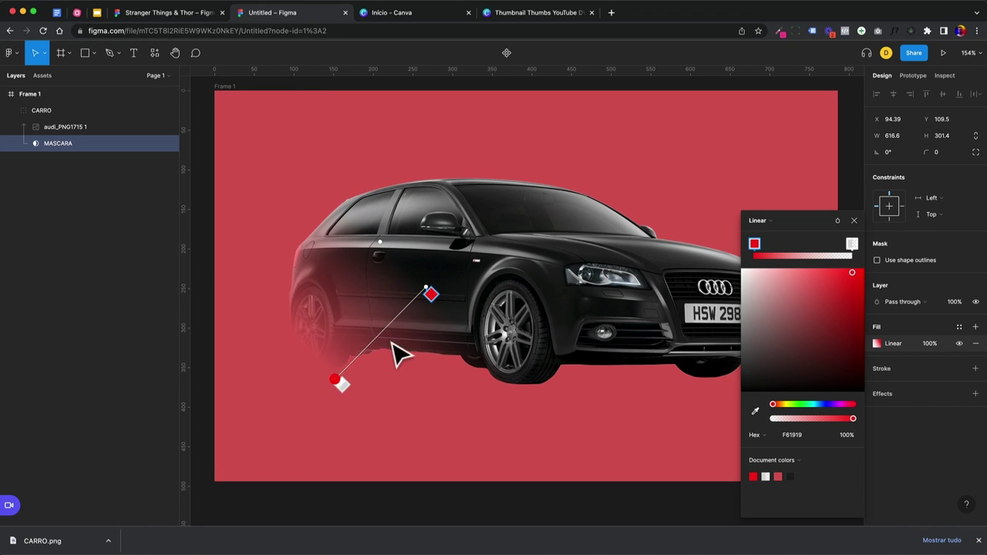
scroll(478, 306, "down", 2)
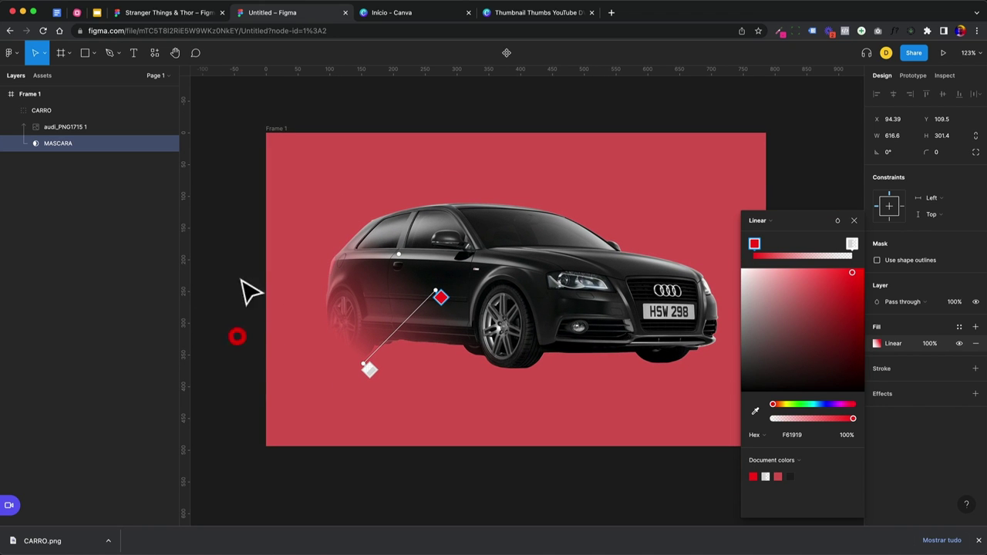
Step: Compare the car in the Canva design, then back in Figma close the fill settings and deselect
left_click(514, 12)
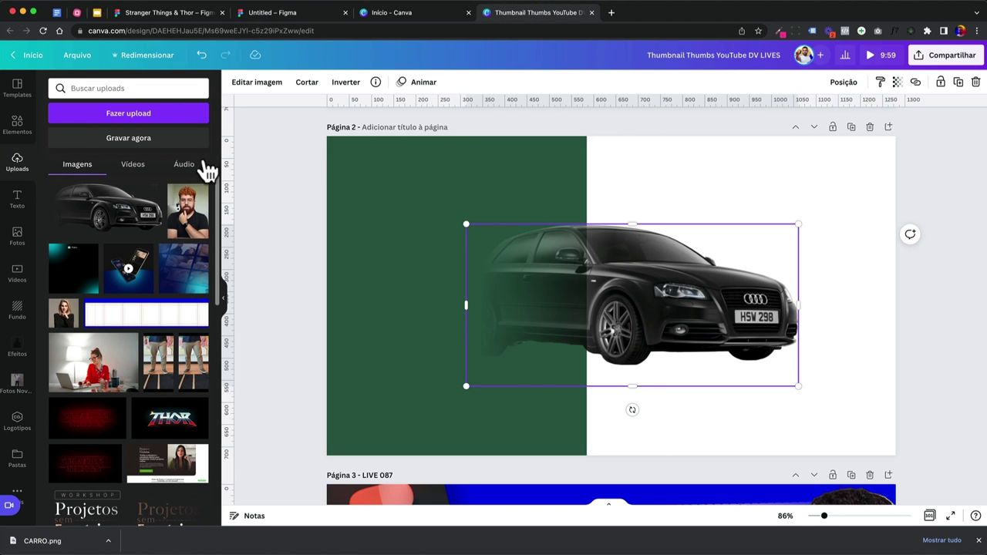
left_click(294, 12)
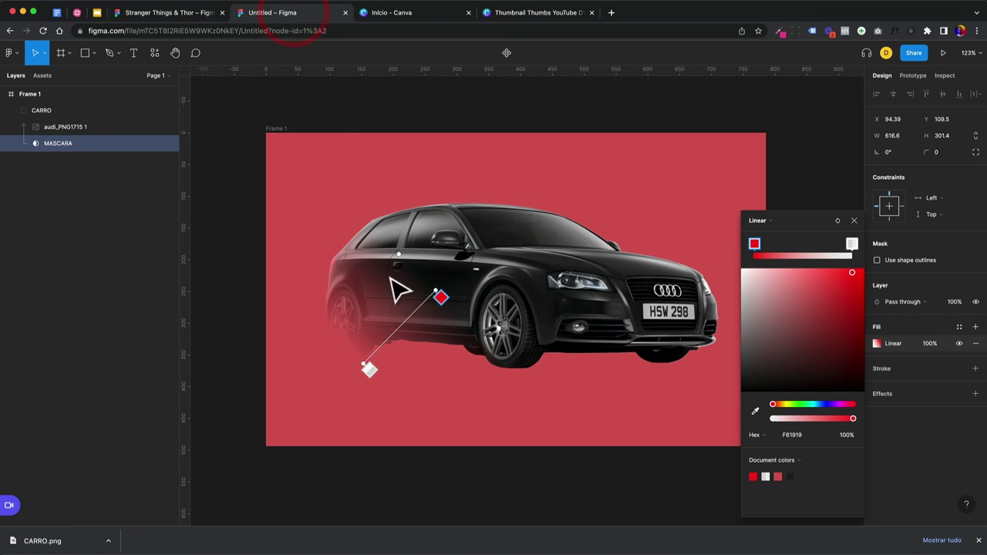
left_click(52, 129)
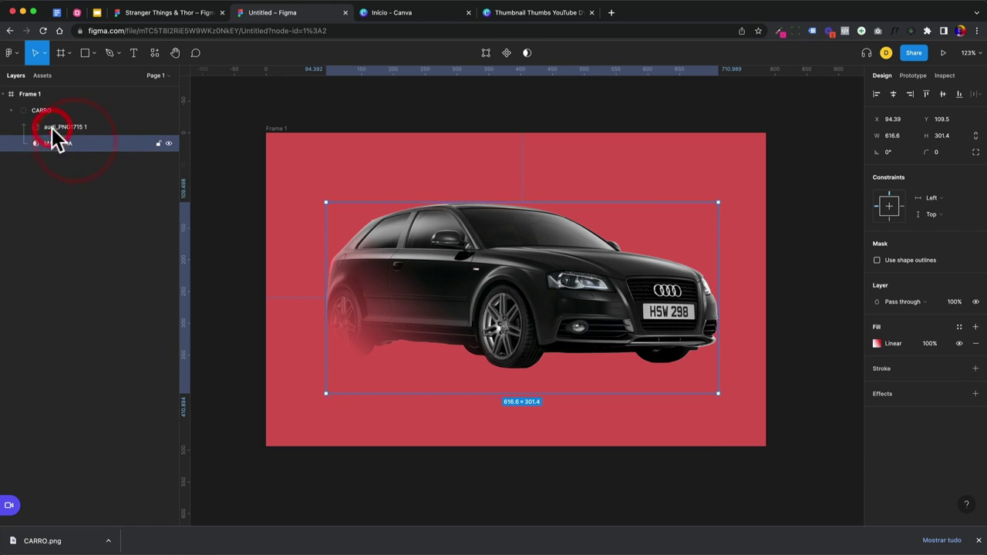
left_click(63, 144)
left_click(71, 129)
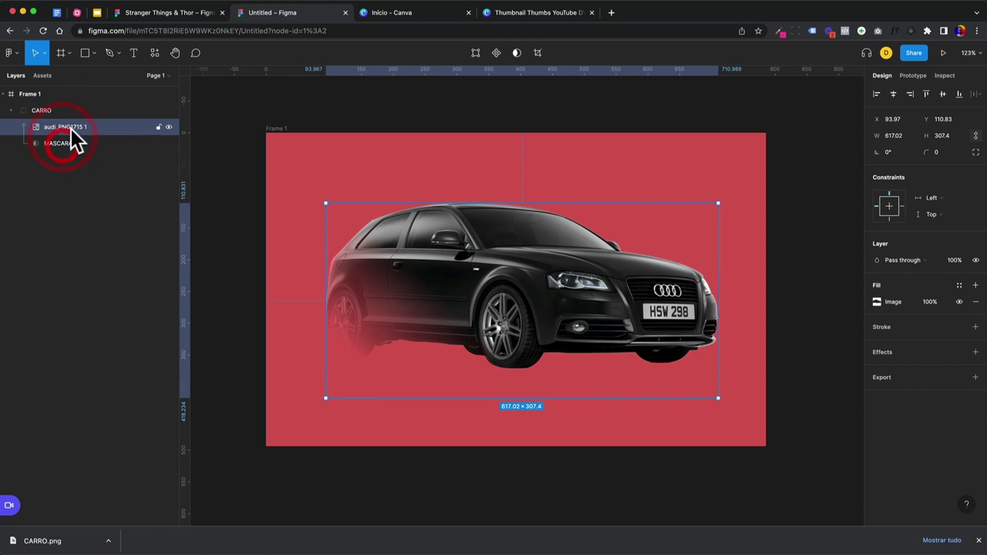
left_click(240, 143)
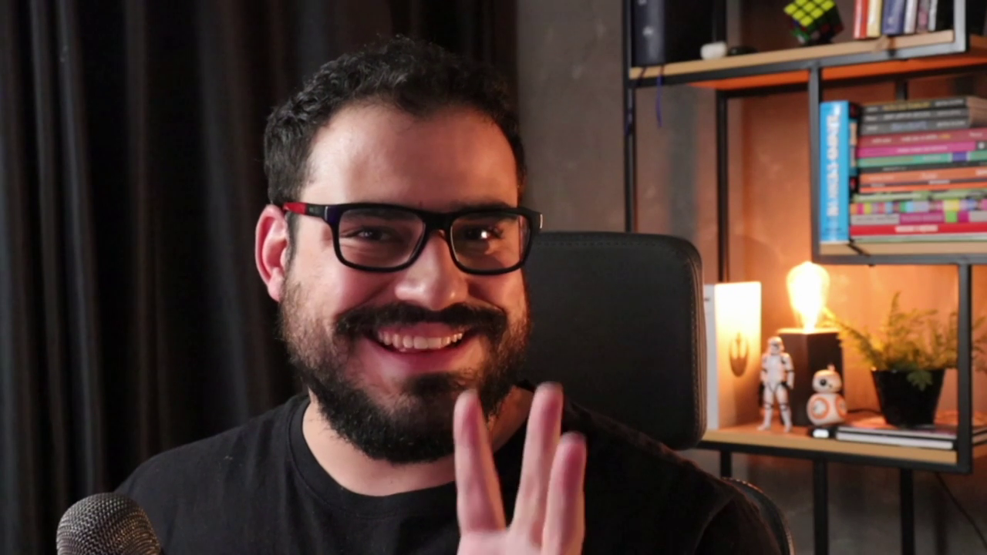